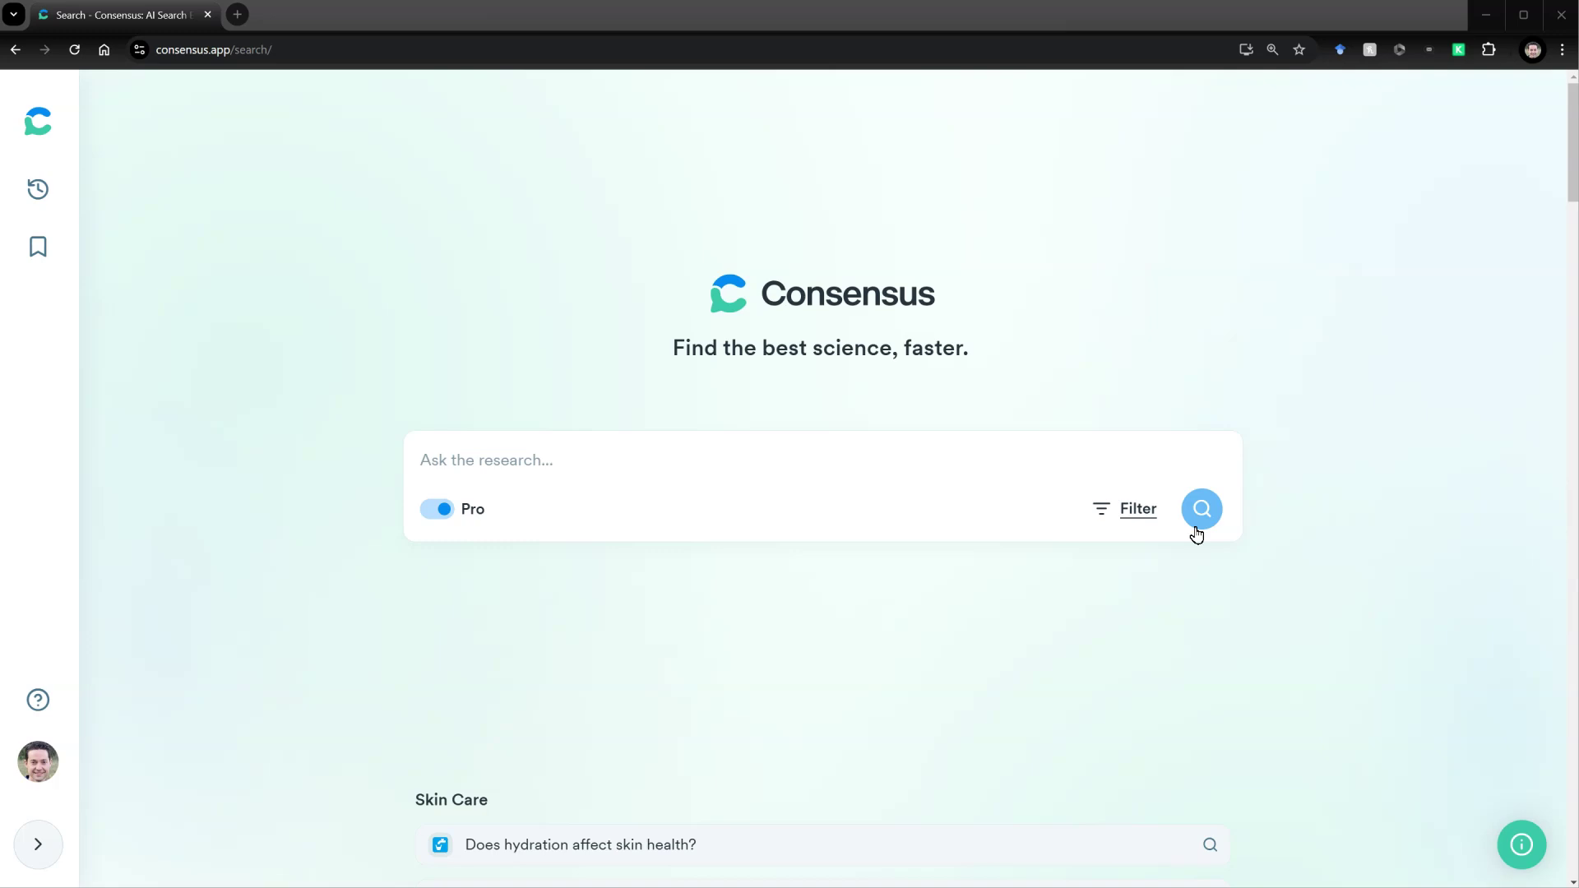
# Enter the question 'What robot or AI attributes promote or inhibit social or emotional bonds with humans?'.
pyautogui.click(968, 461)
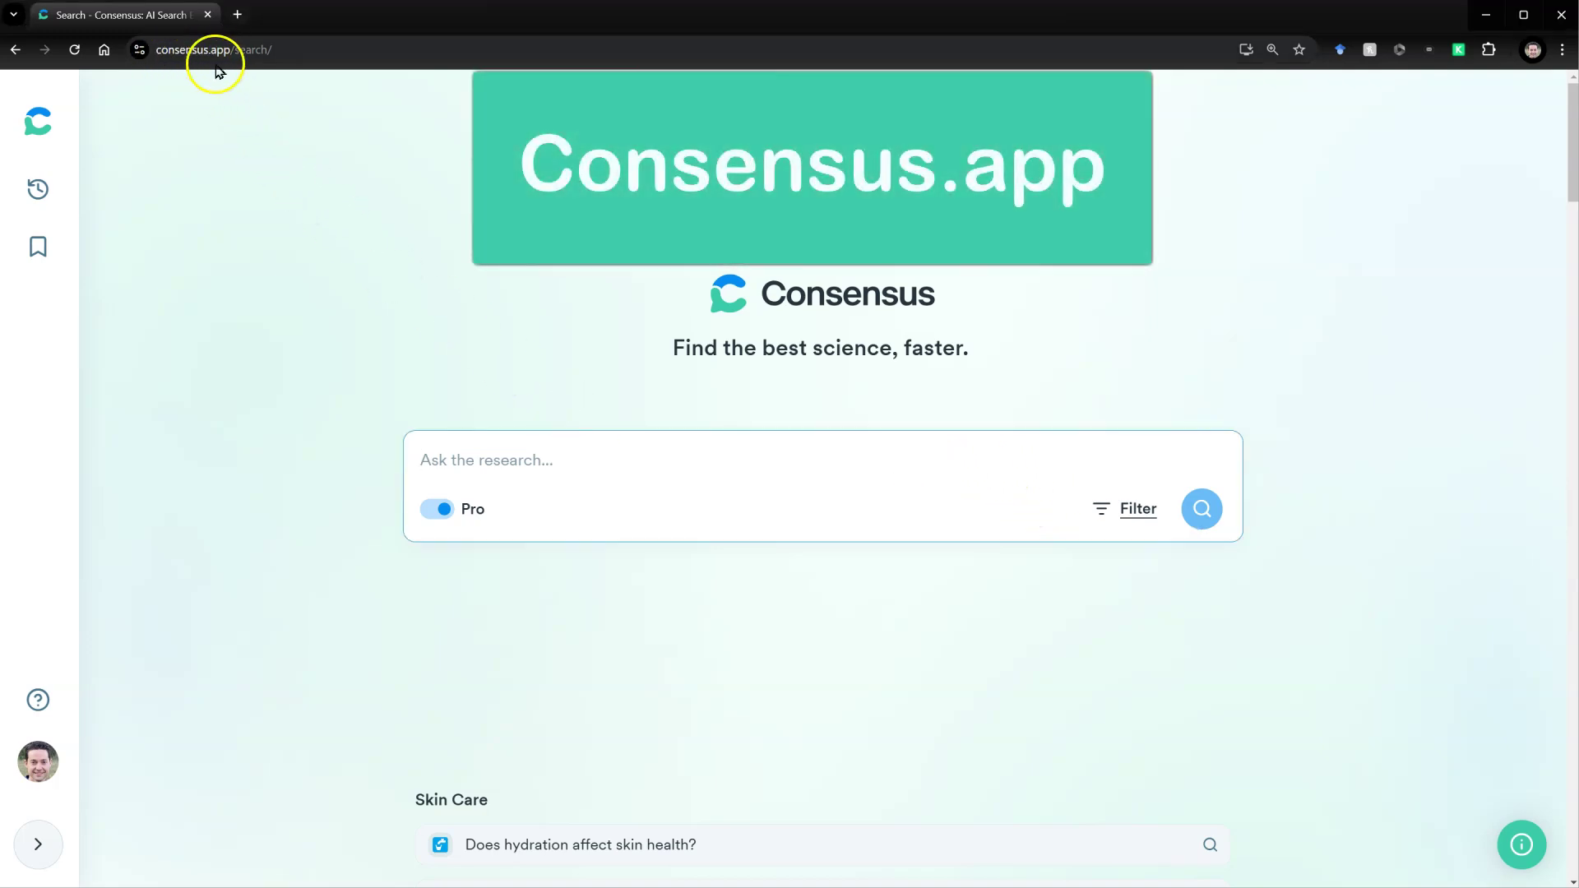
pyautogui.click(717, 476)
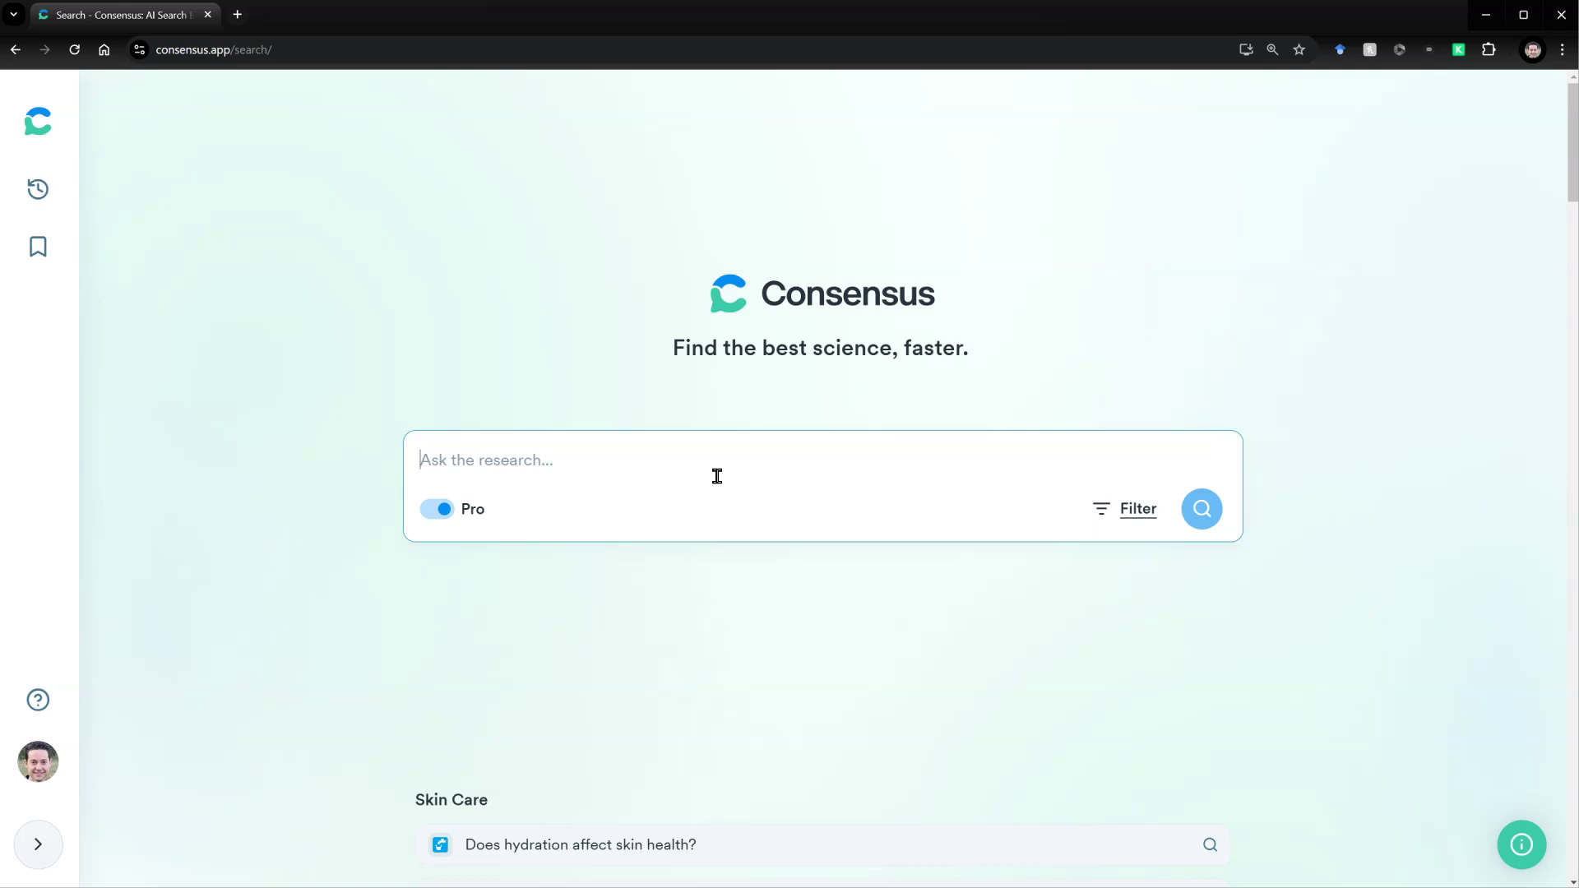
pyautogui.write('What robot a')
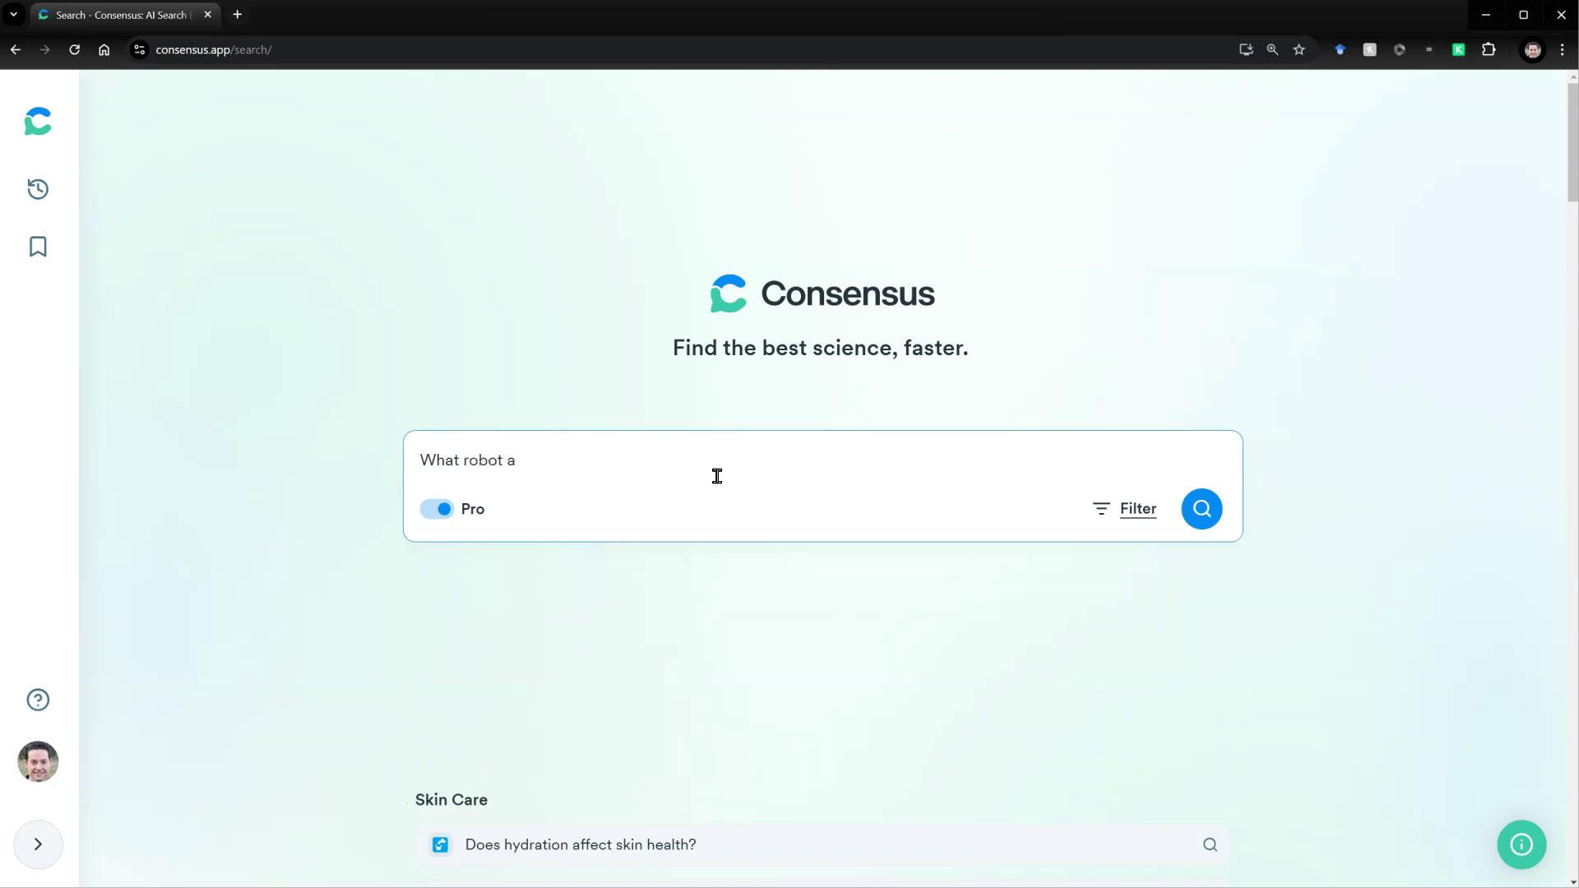
pyautogui.press('BackSpace')
pyautogui.write('or AI attributes promote or inhibit social or emotional bonds with humans?')
# Submit the question and read the 10-paper Pro Analysis introduction and key insights.
pyautogui.press('Return')
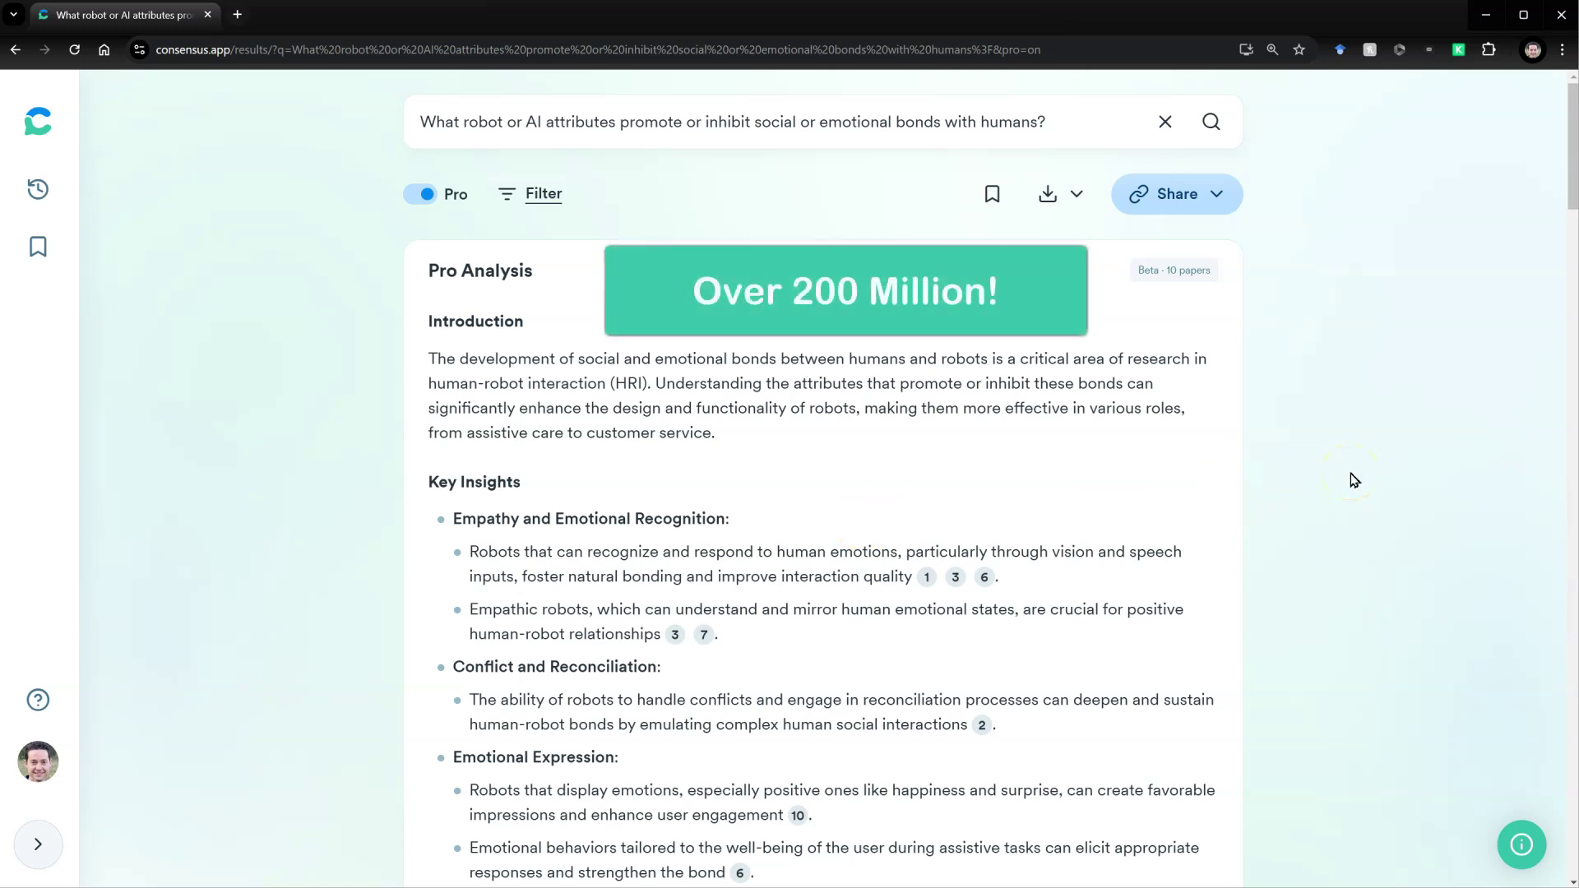
pyautogui.scroll(-5, 1354, 481)
pyautogui.scroll(4, 1354, 478)
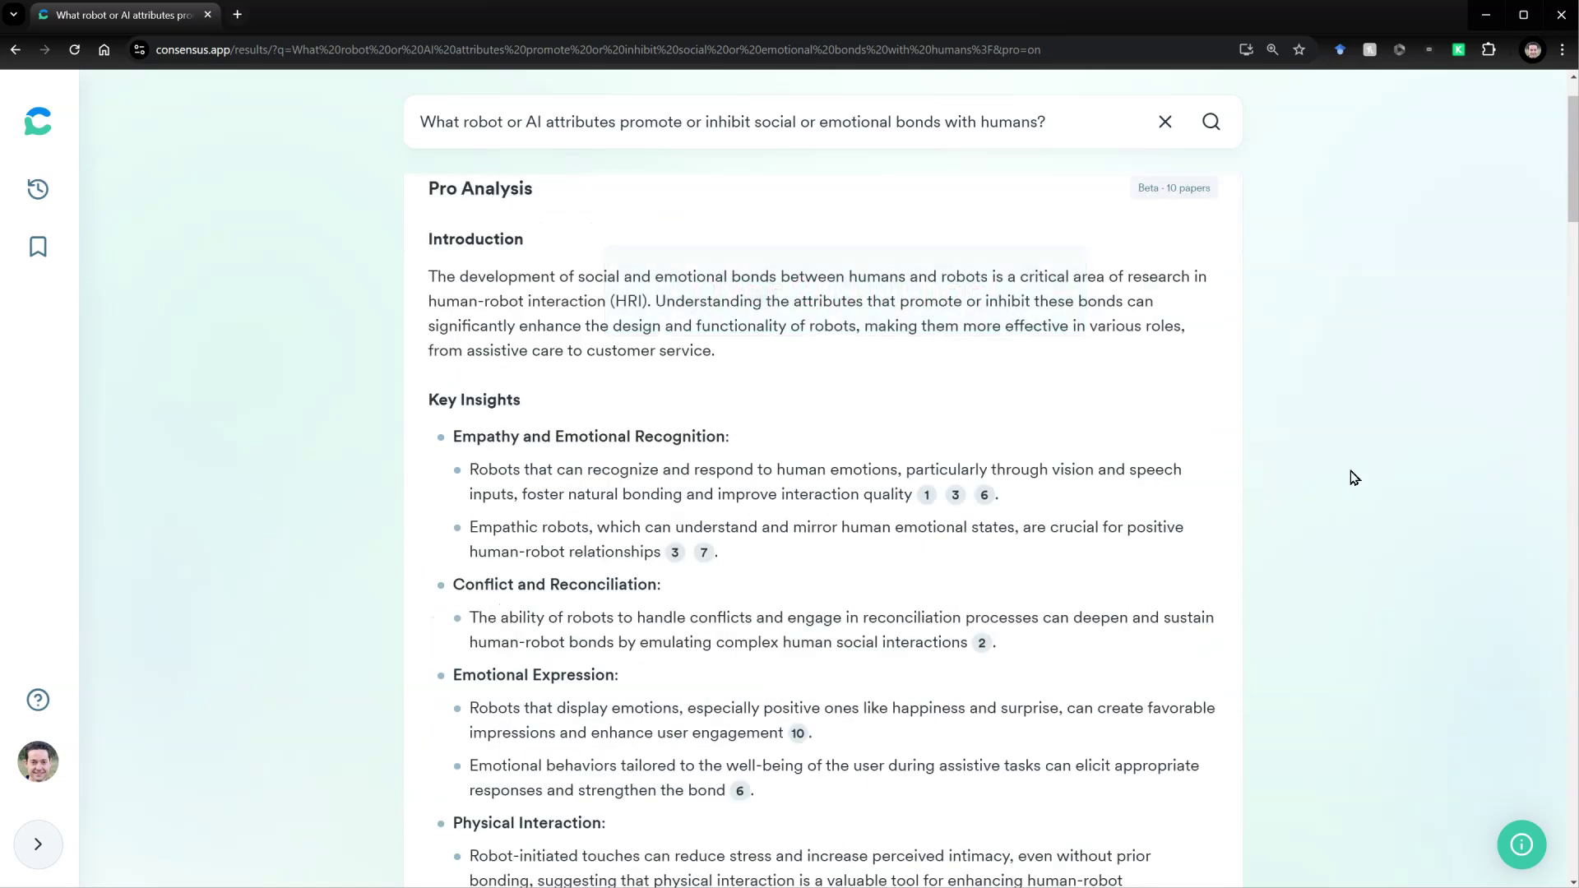
pyautogui.scroll(1, 1355, 479)
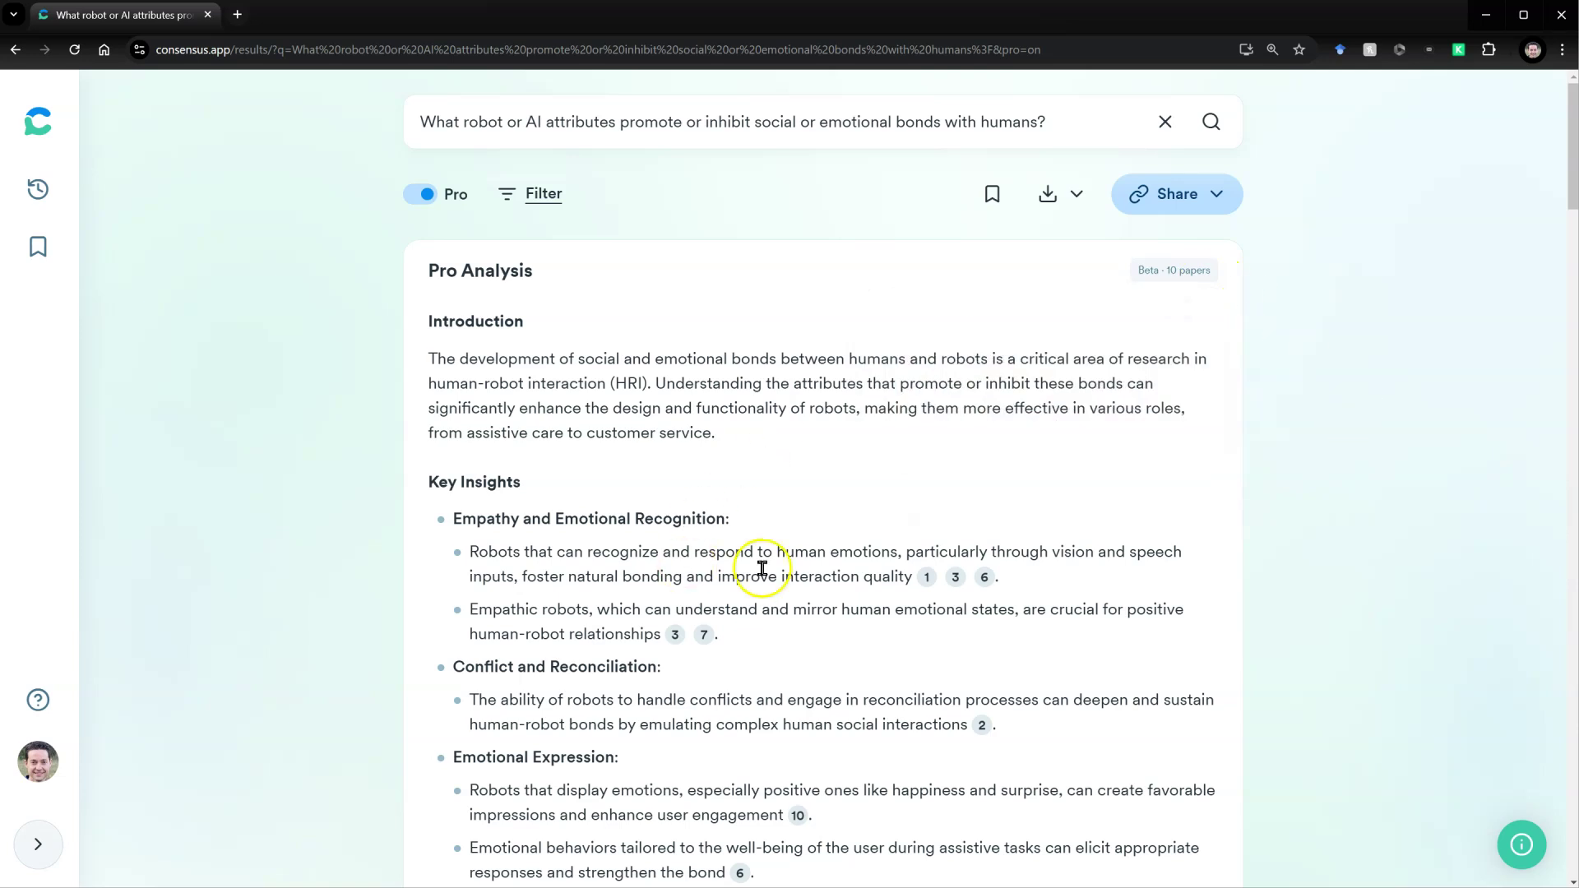
pyautogui.moveTo(433, 324); pyautogui.dragTo(673, 518)
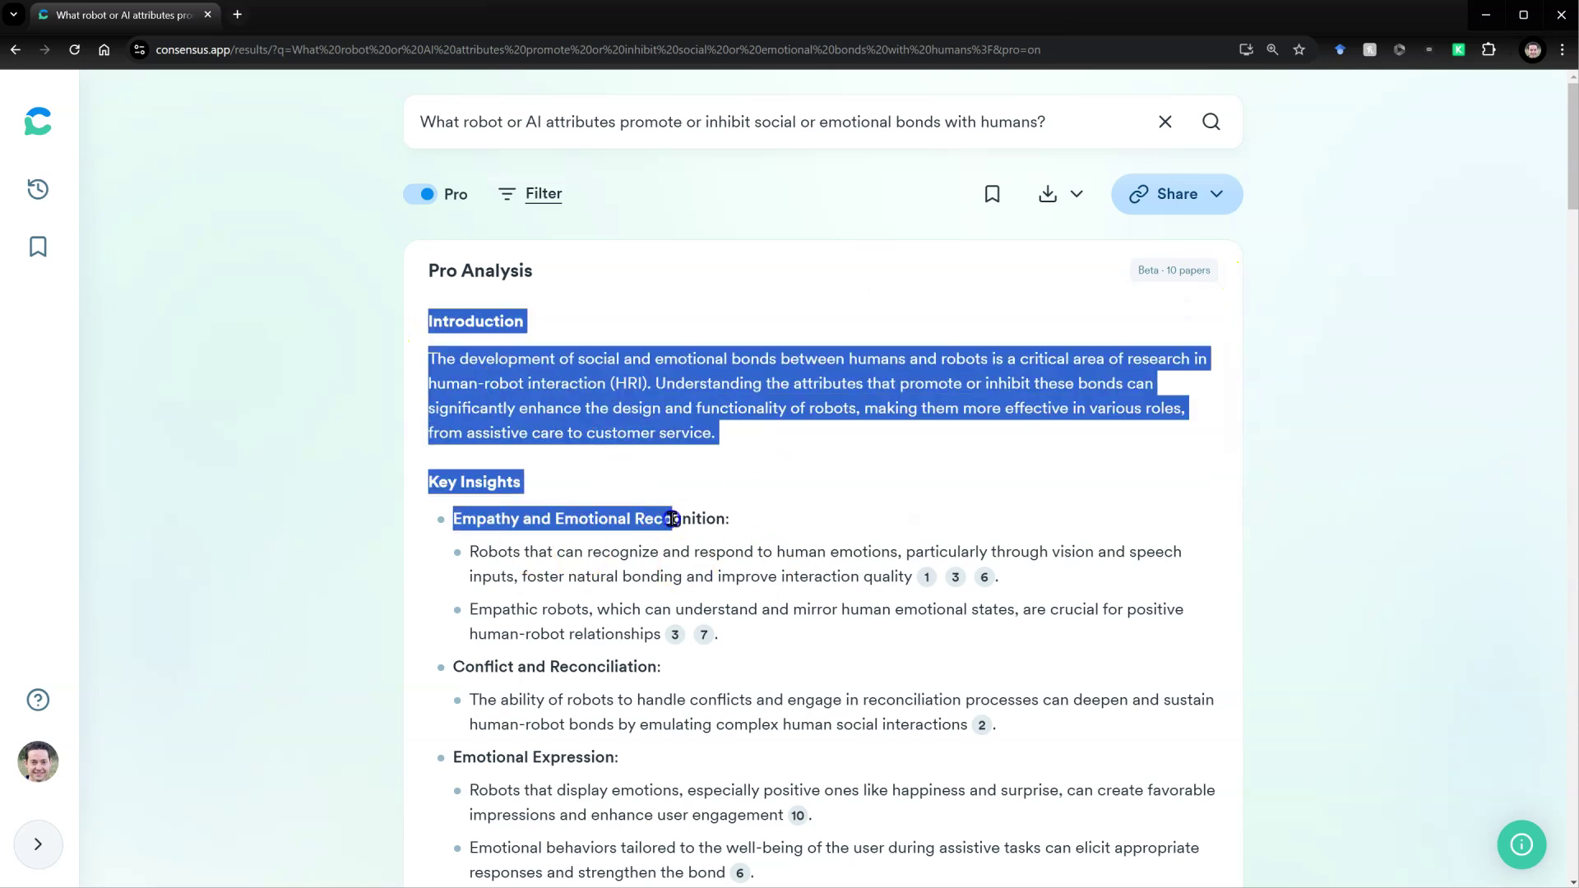
pyautogui.click(753, 559)
# Check a citation, then scroll down to the cited papers, including 'Toward Artificial Emotional Intelligence…'.
pyautogui.moveTo(925, 585)
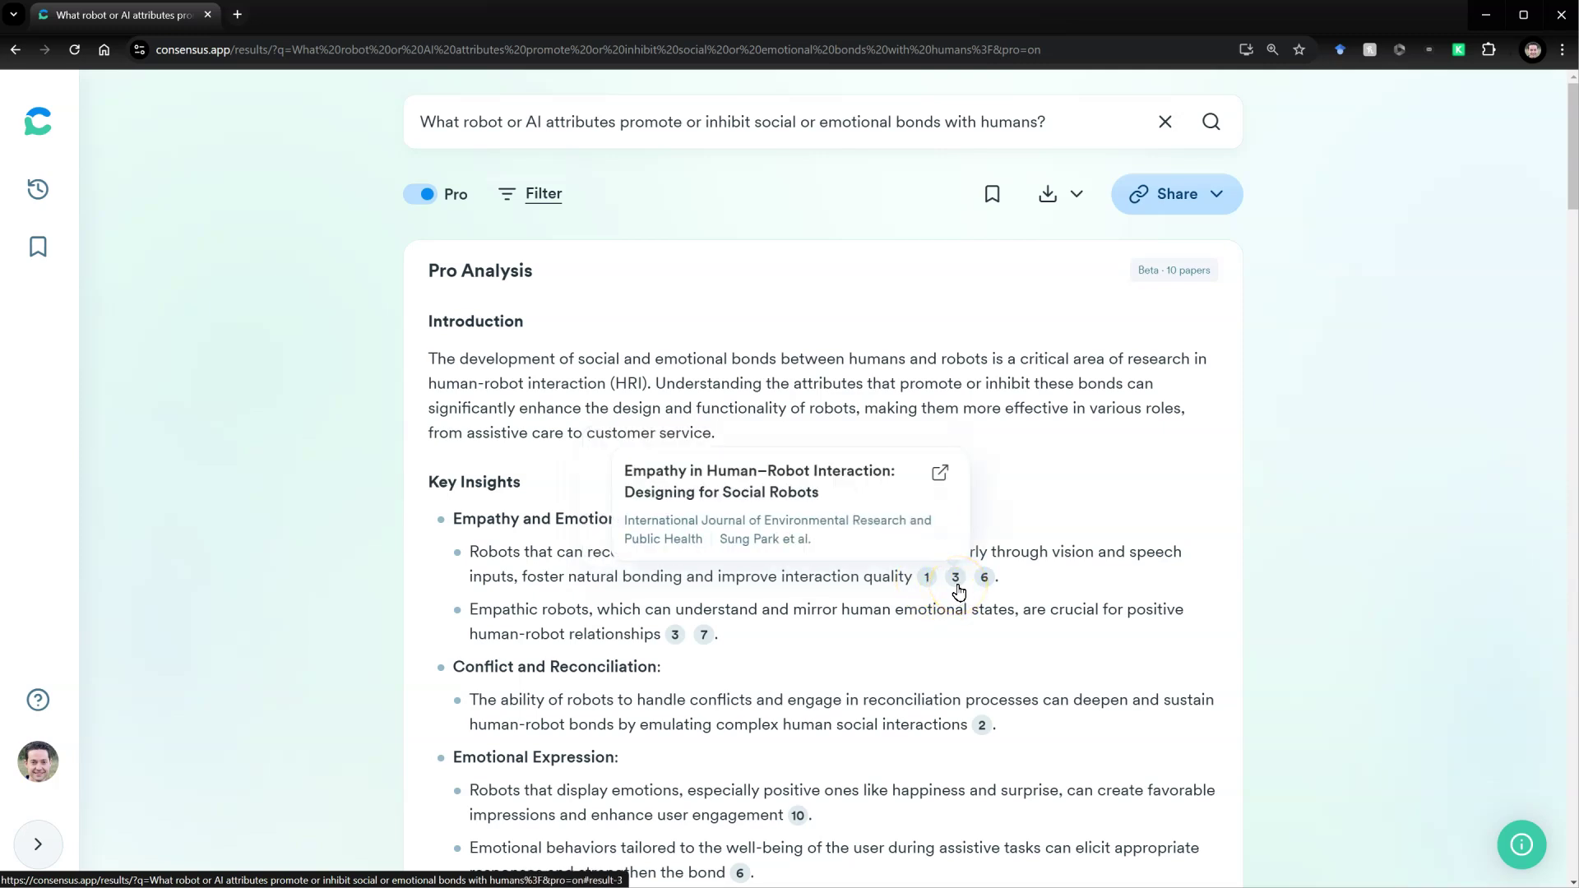
pyautogui.scroll(-10, 1163, 628)
pyautogui.scroll(-4, 1297, 650)
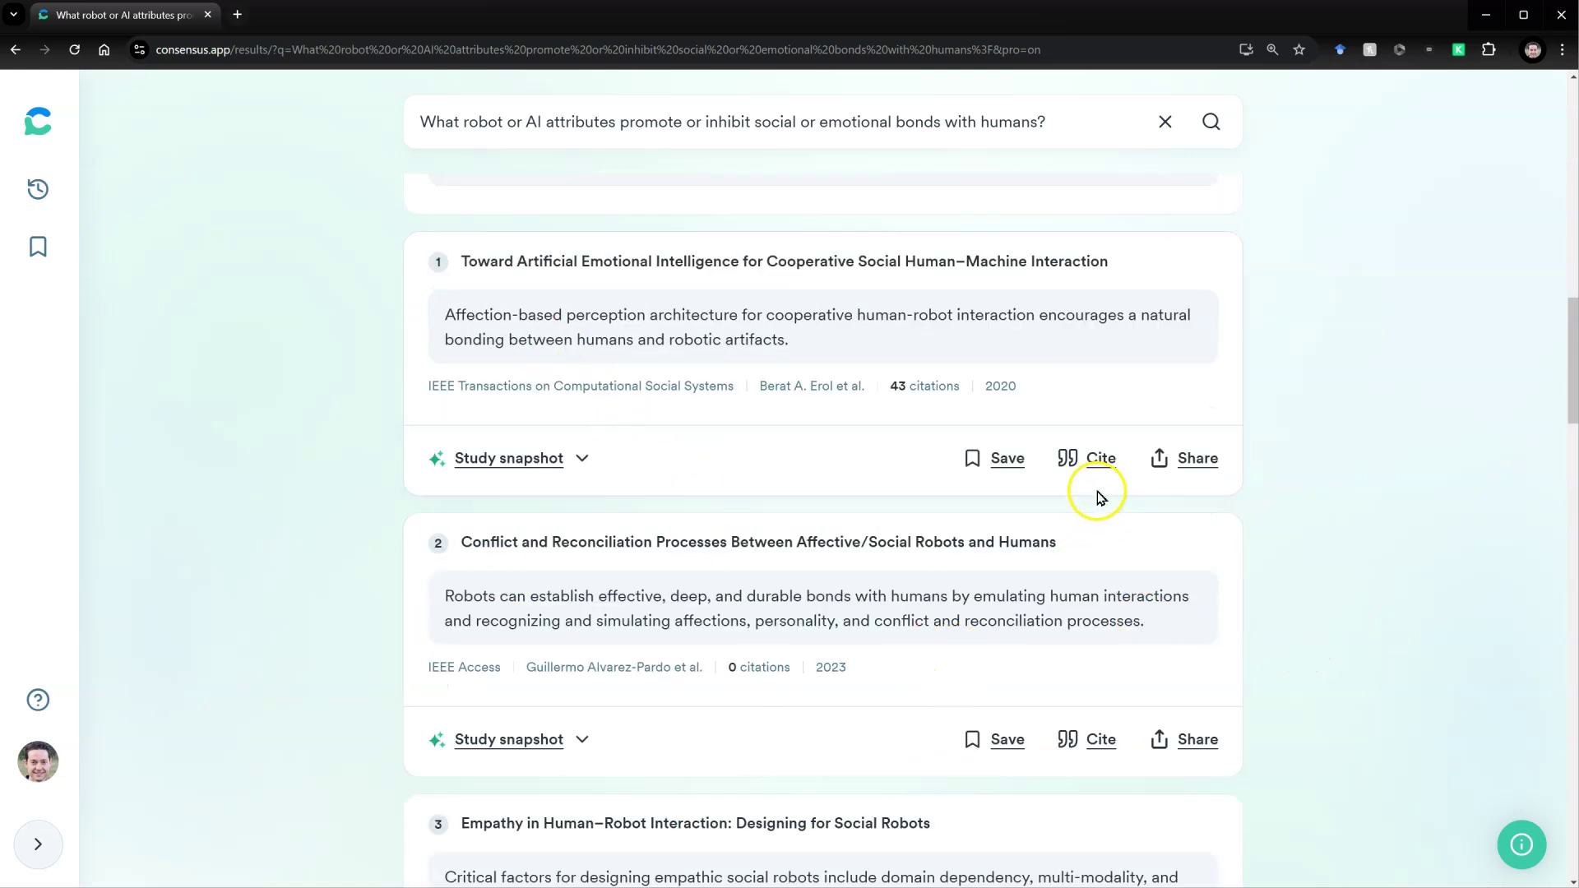
pyautogui.click(1099, 459)
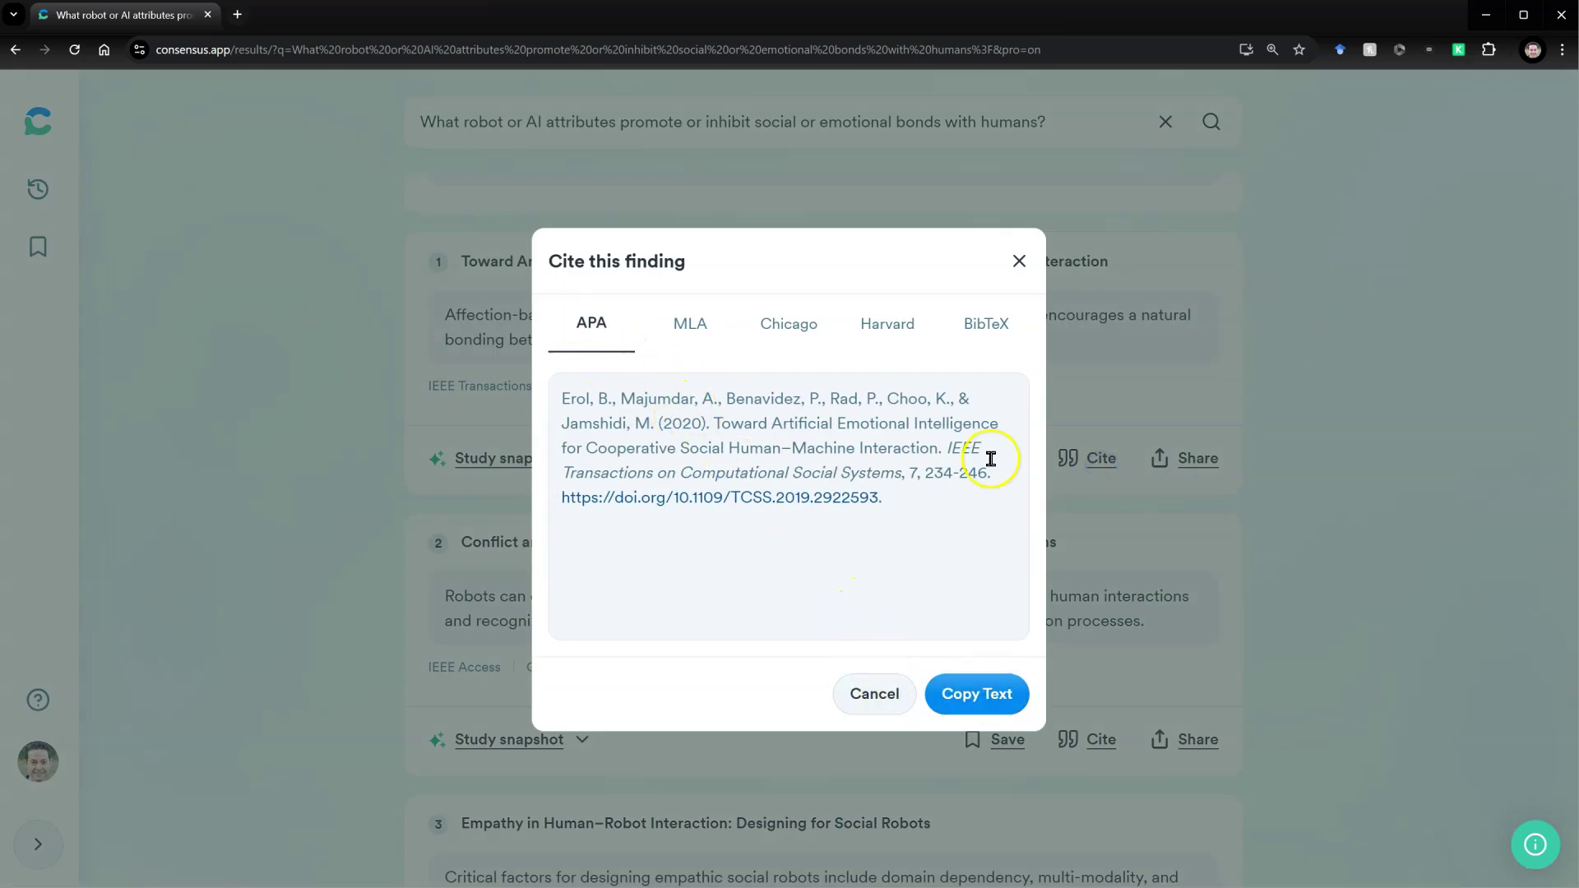
pyautogui.click(1018, 261)
pyautogui.scroll(15, 1375, 453)
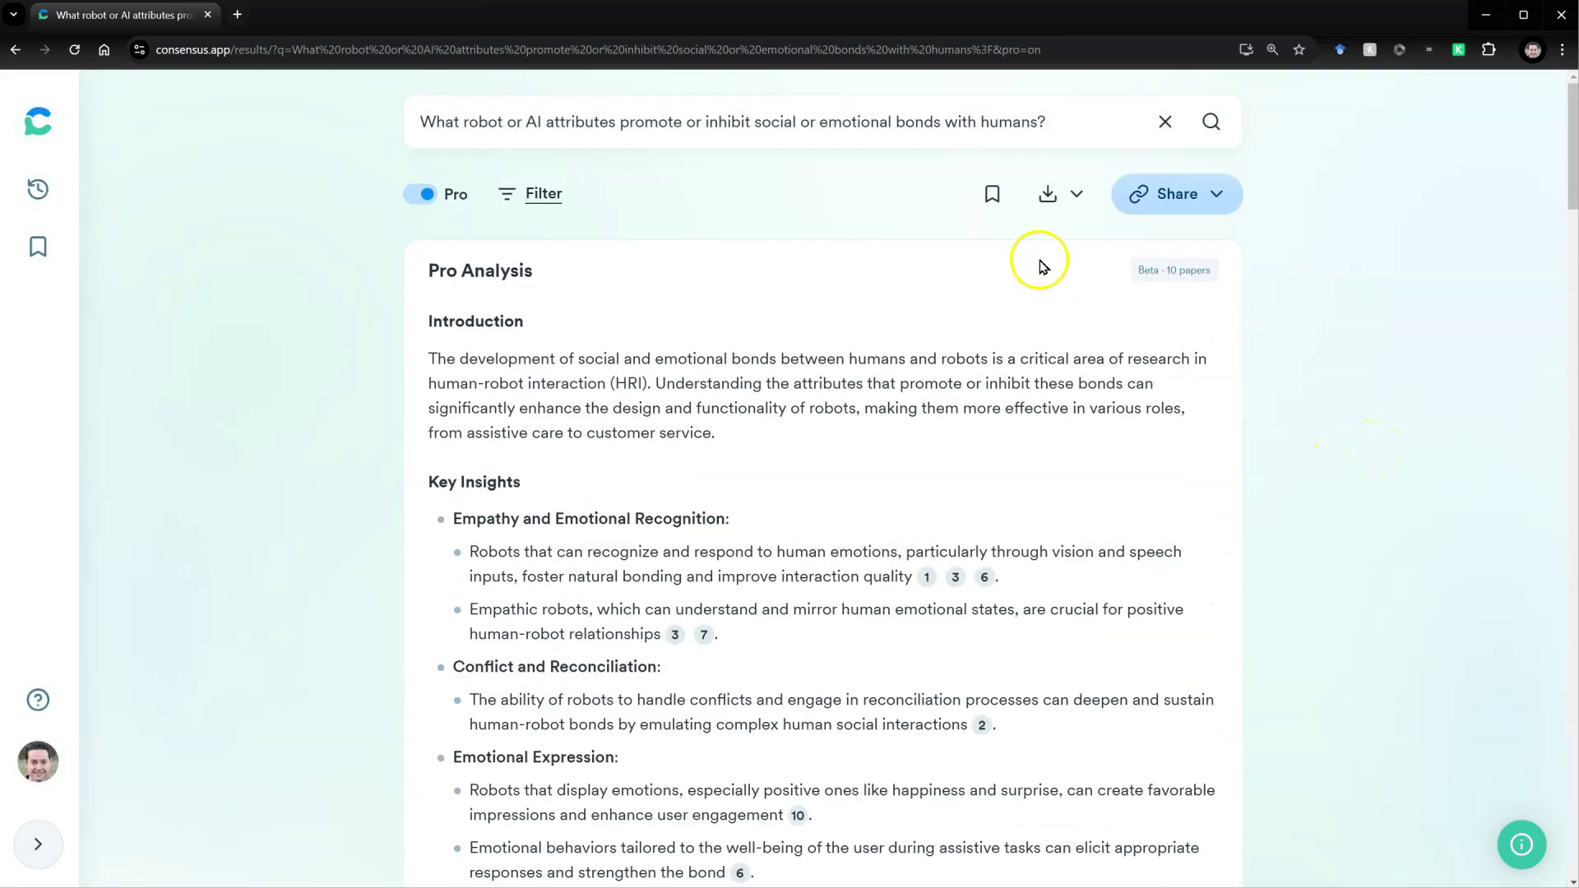
pyautogui.click(1077, 196)
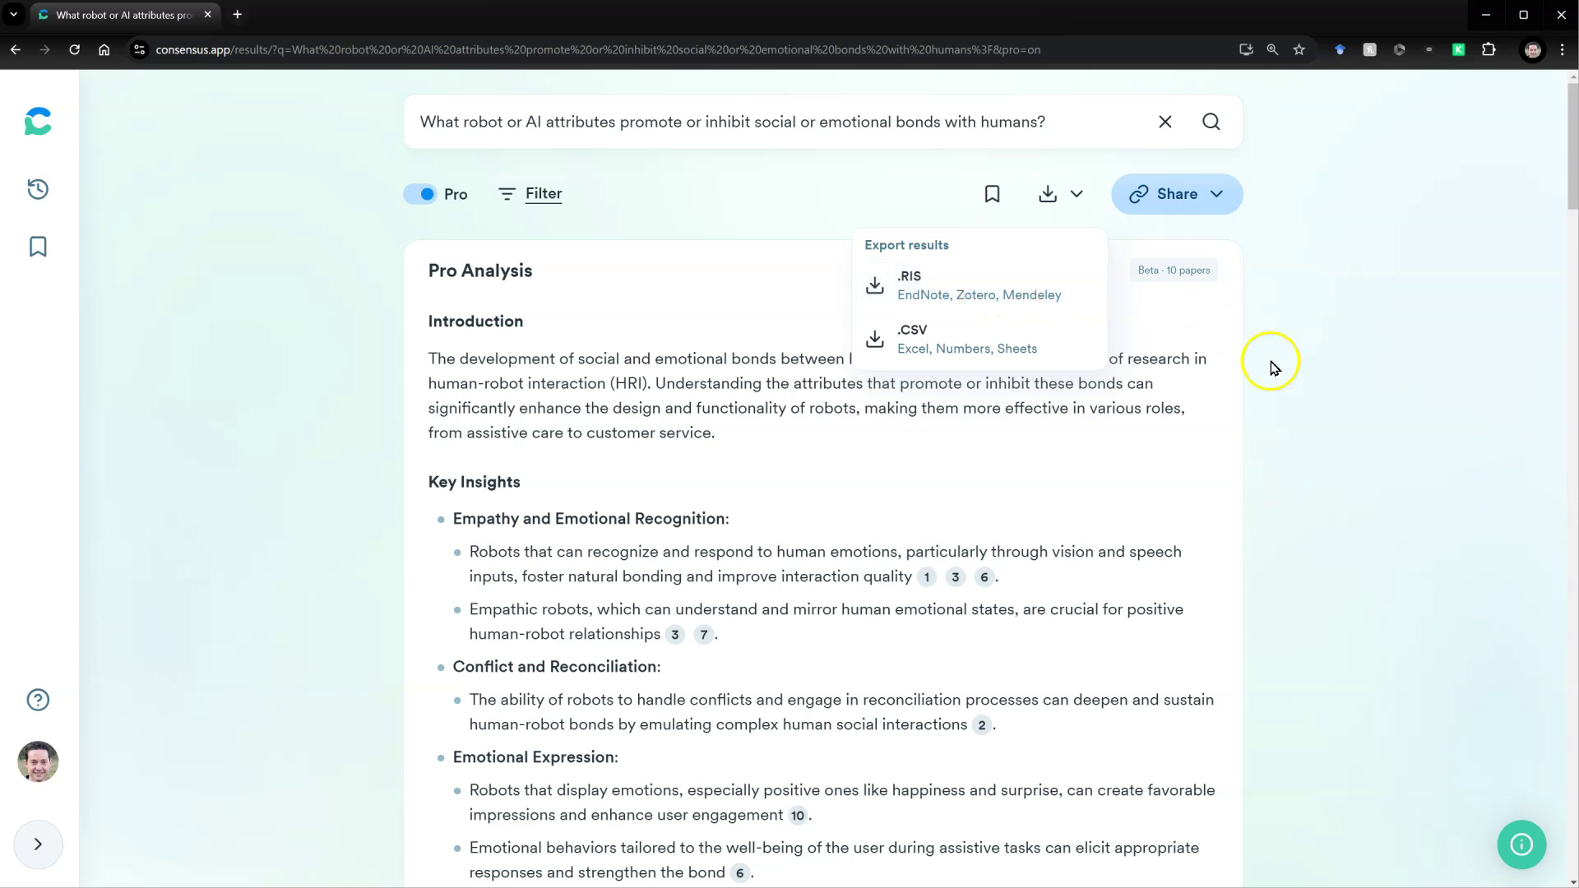
pyautogui.click(1307, 383)
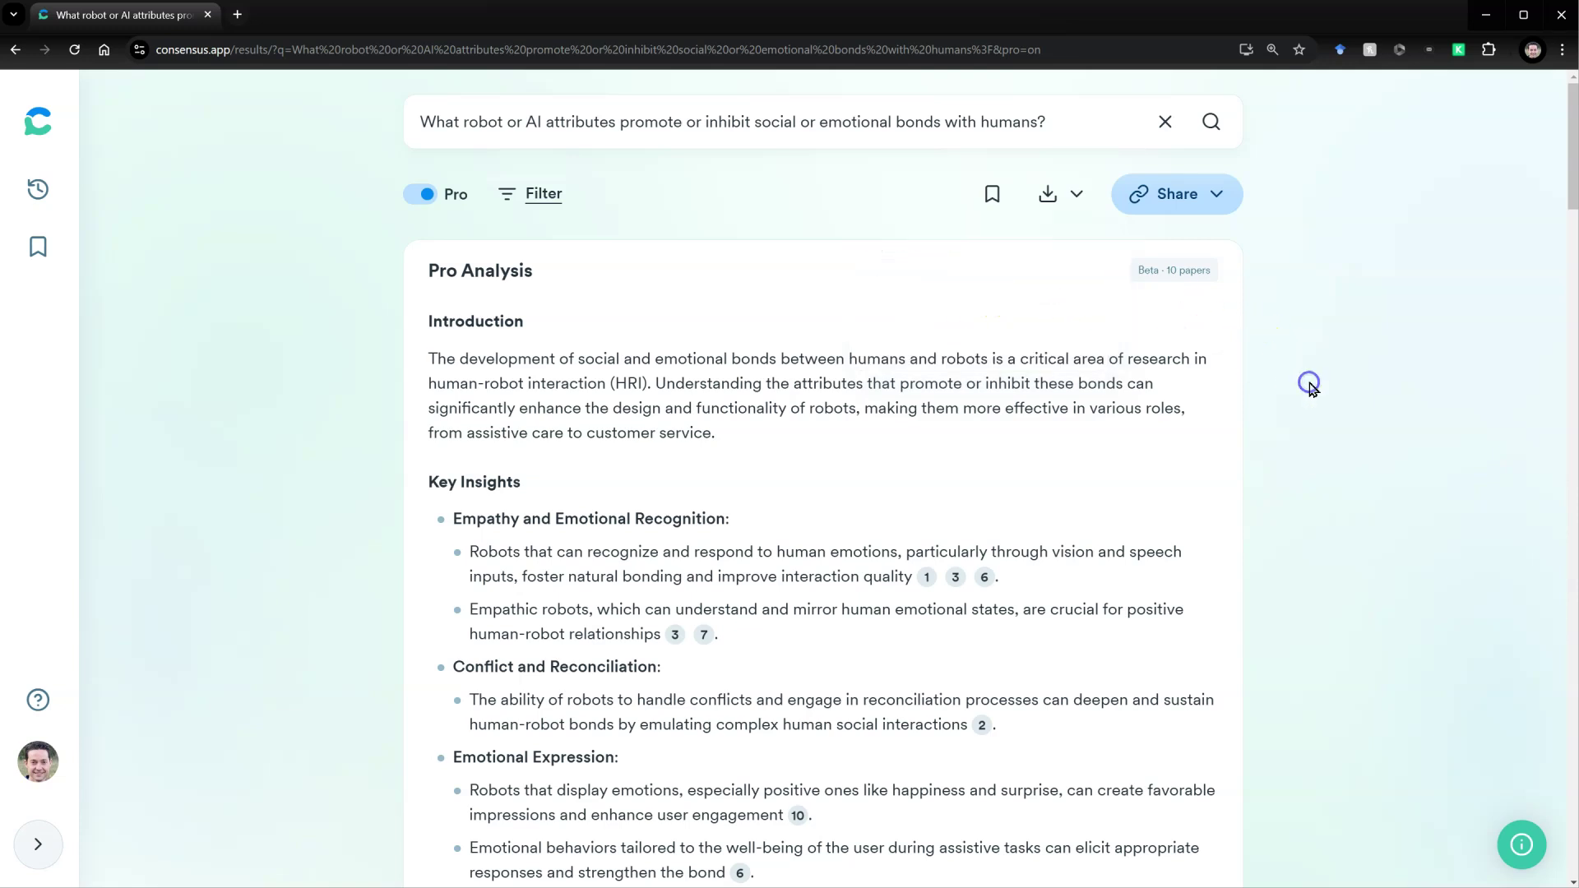
# Limit the results to papers published since 2020 with at least 5 citations.
pyautogui.click(557, 205)
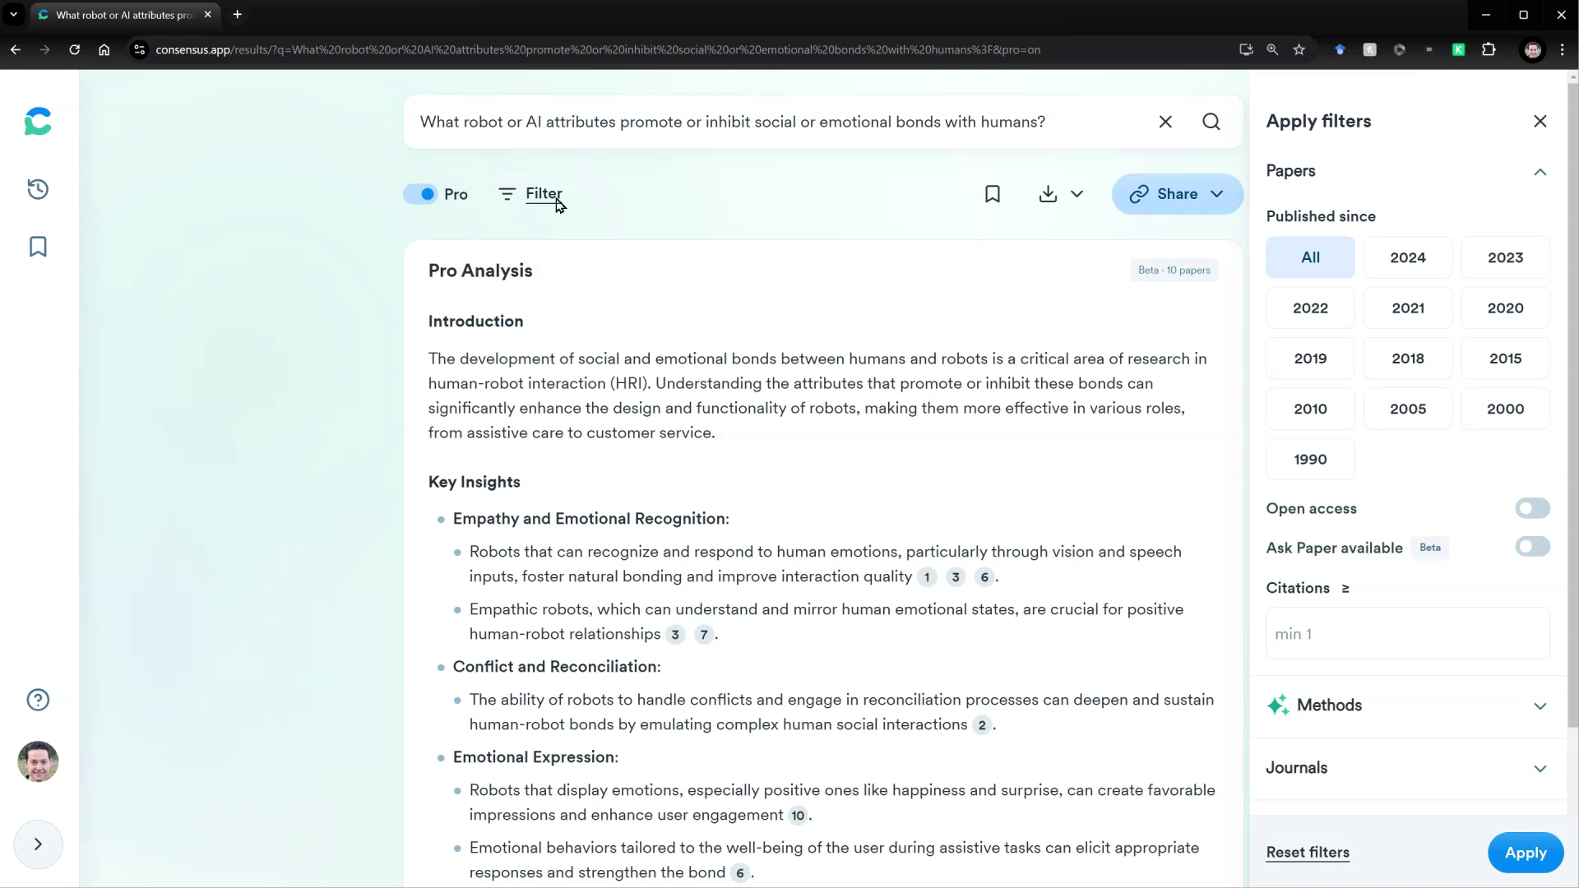
pyautogui.click(631, 189)
pyautogui.click(1507, 320)
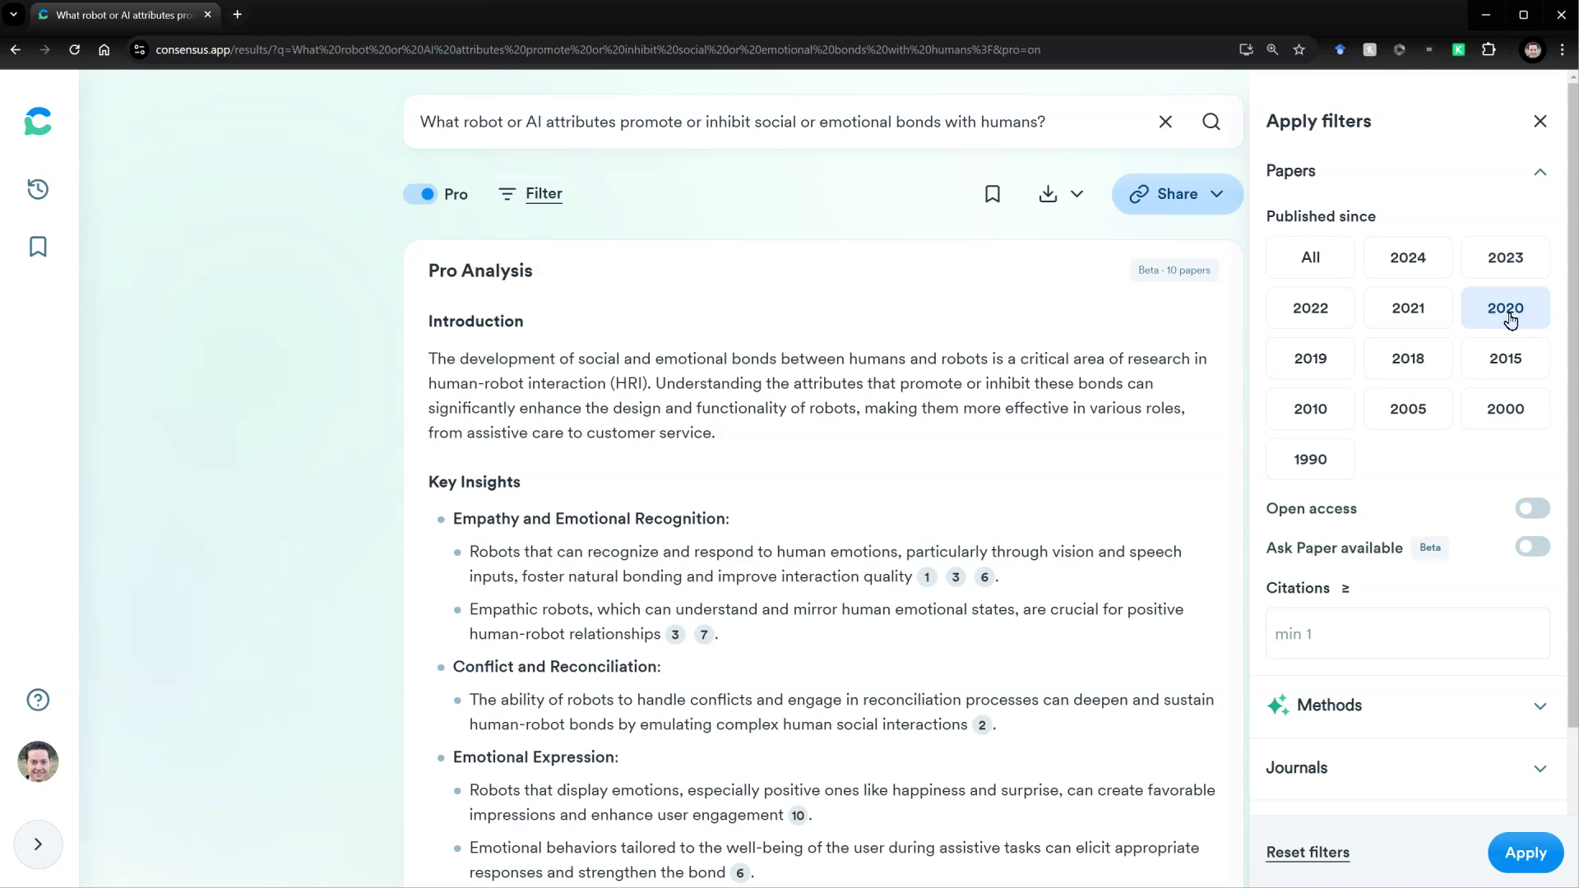
pyautogui.click(1454, 637)
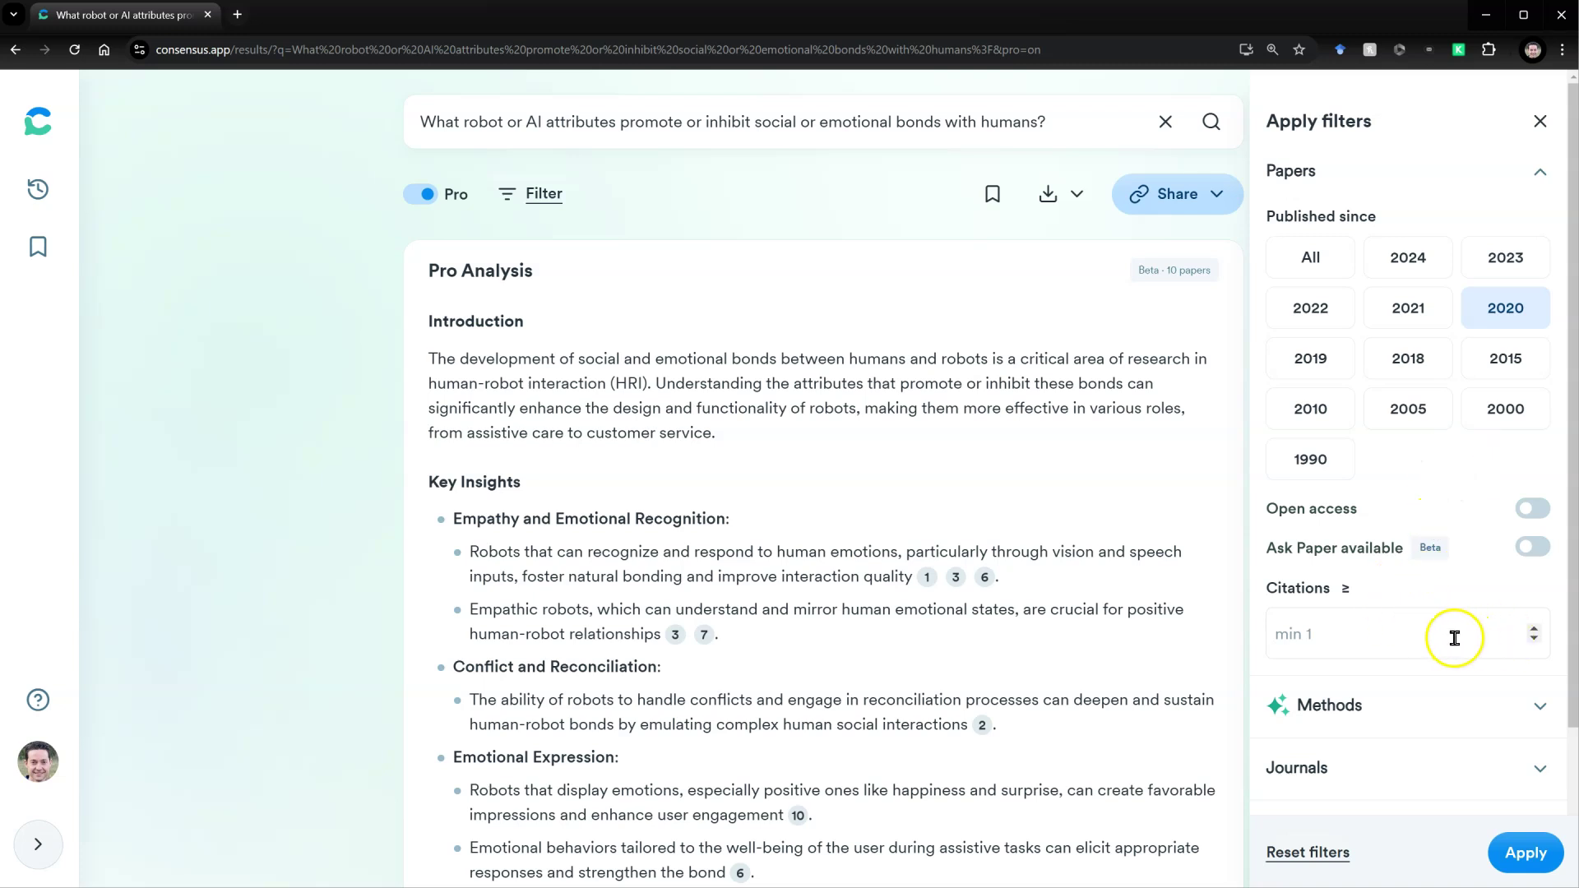
pyautogui.click(1533, 628)
pyautogui.click(1533, 628)
pyautogui.click(1534, 629)
pyautogui.click(1533, 628)
pyautogui.click(1534, 629)
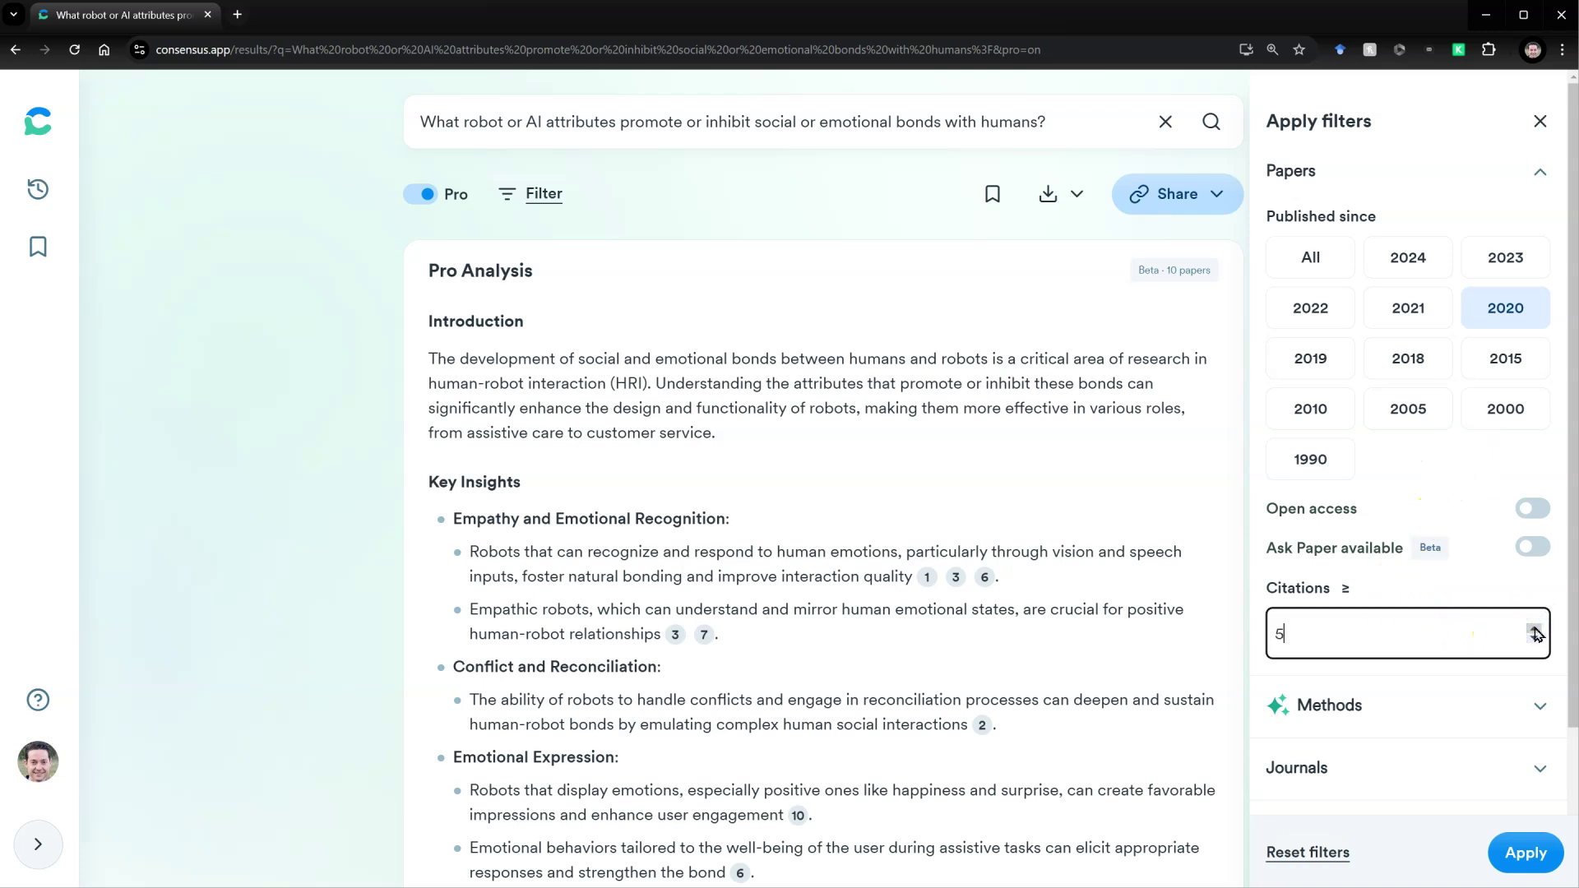
# Restrict journal quality to Q1 and Q2 SJR quartiles.
pyautogui.click(1540, 707)
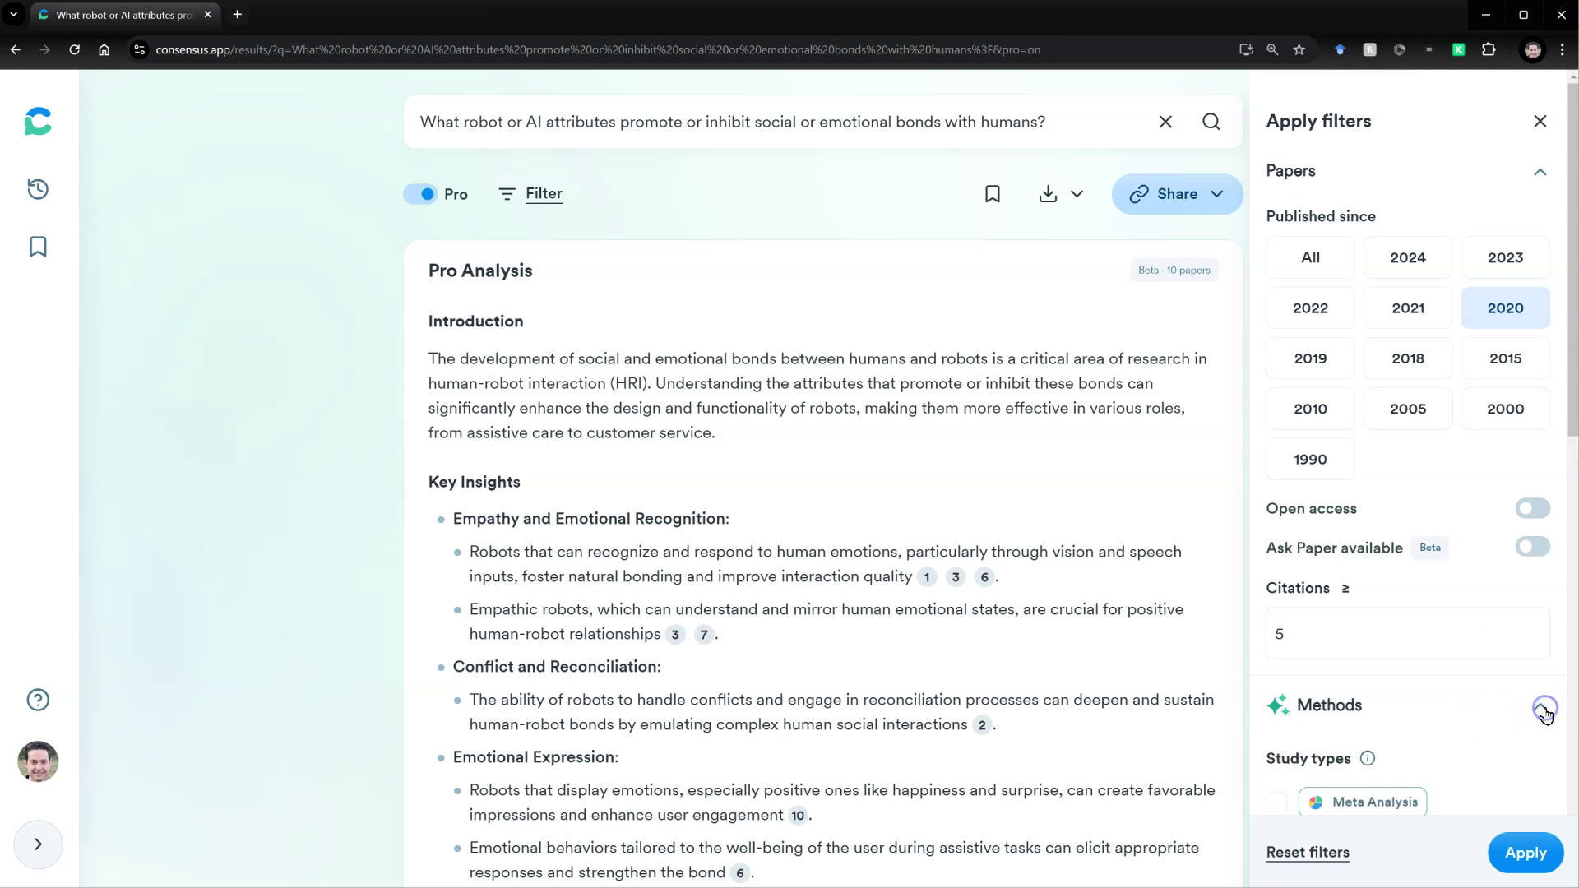
pyautogui.scroll(-3, 1544, 716)
pyautogui.moveTo(1397, 724)
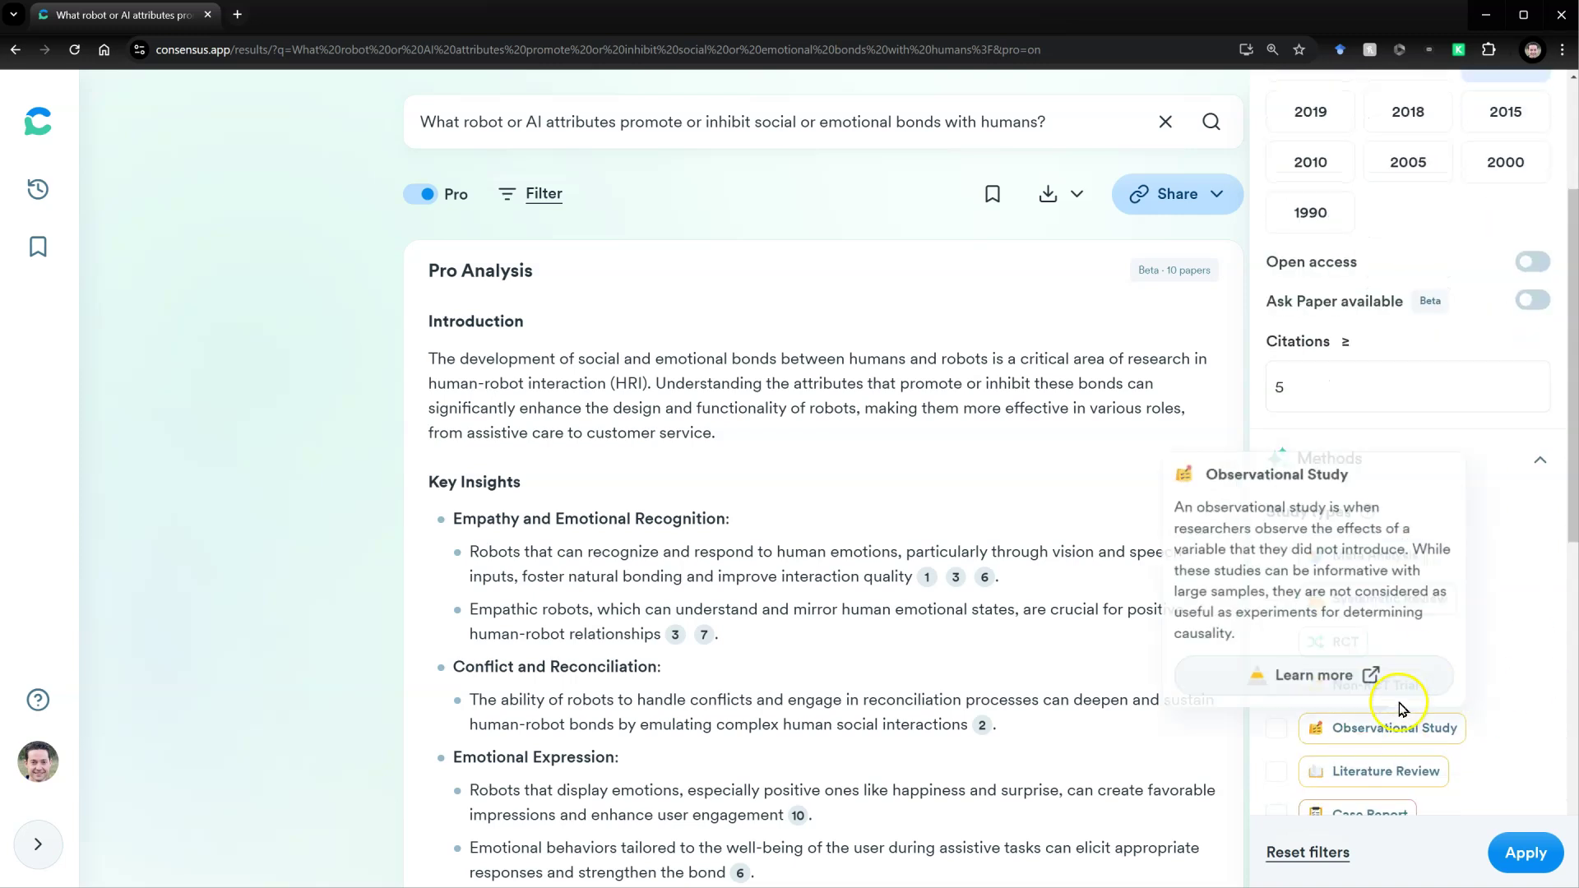
pyautogui.click(1540, 460)
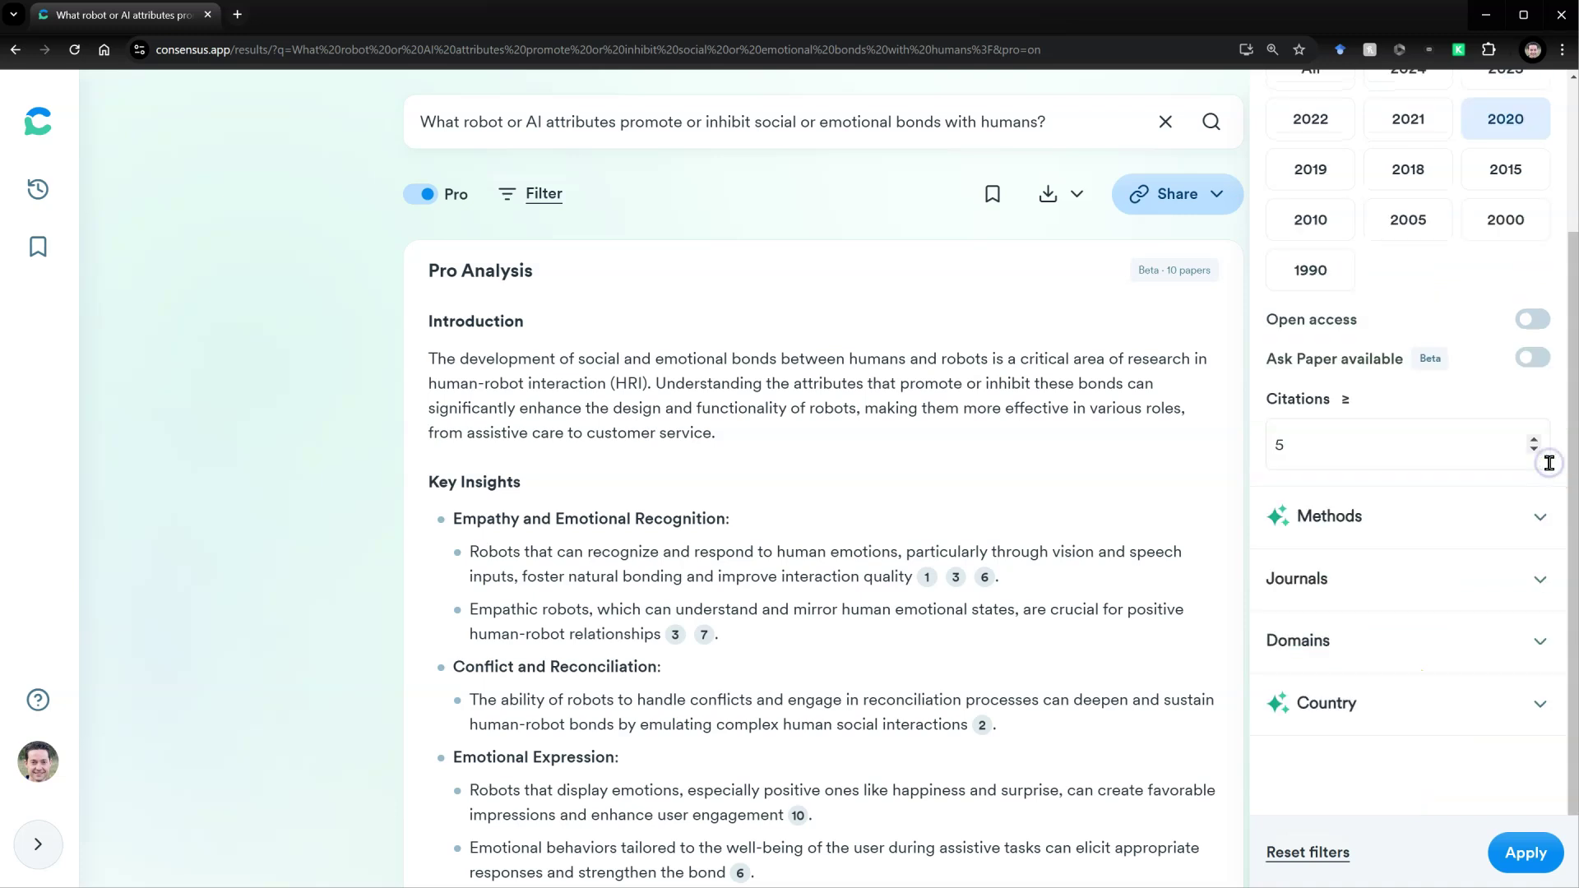
pyautogui.click(1539, 580)
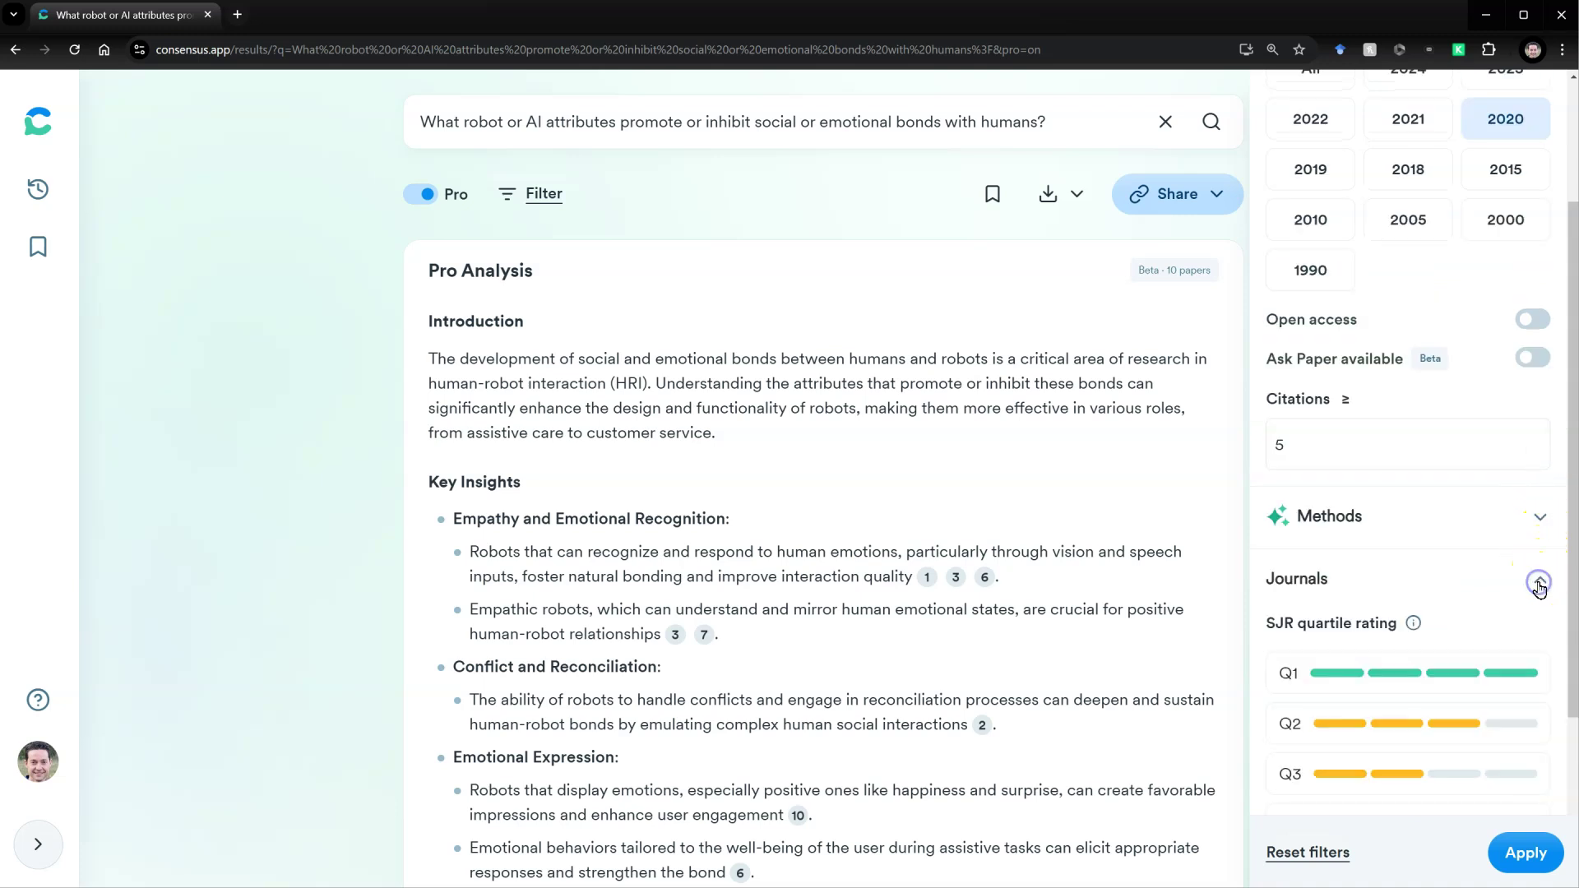
pyautogui.scroll(-2, 1539, 588)
pyautogui.click(1418, 516)
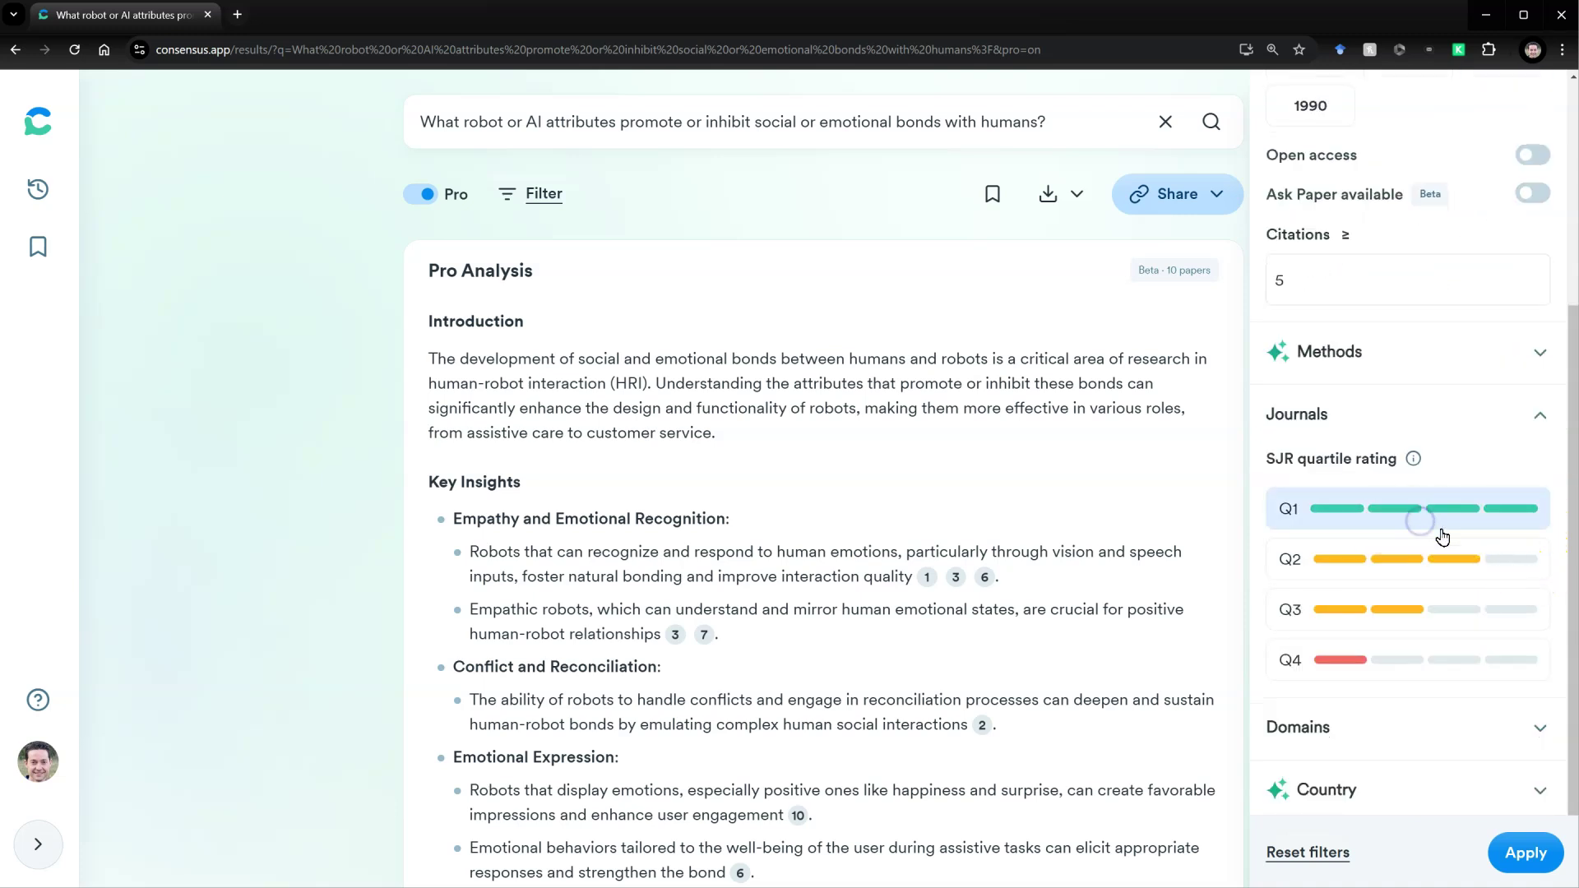
pyautogui.click(1522, 563)
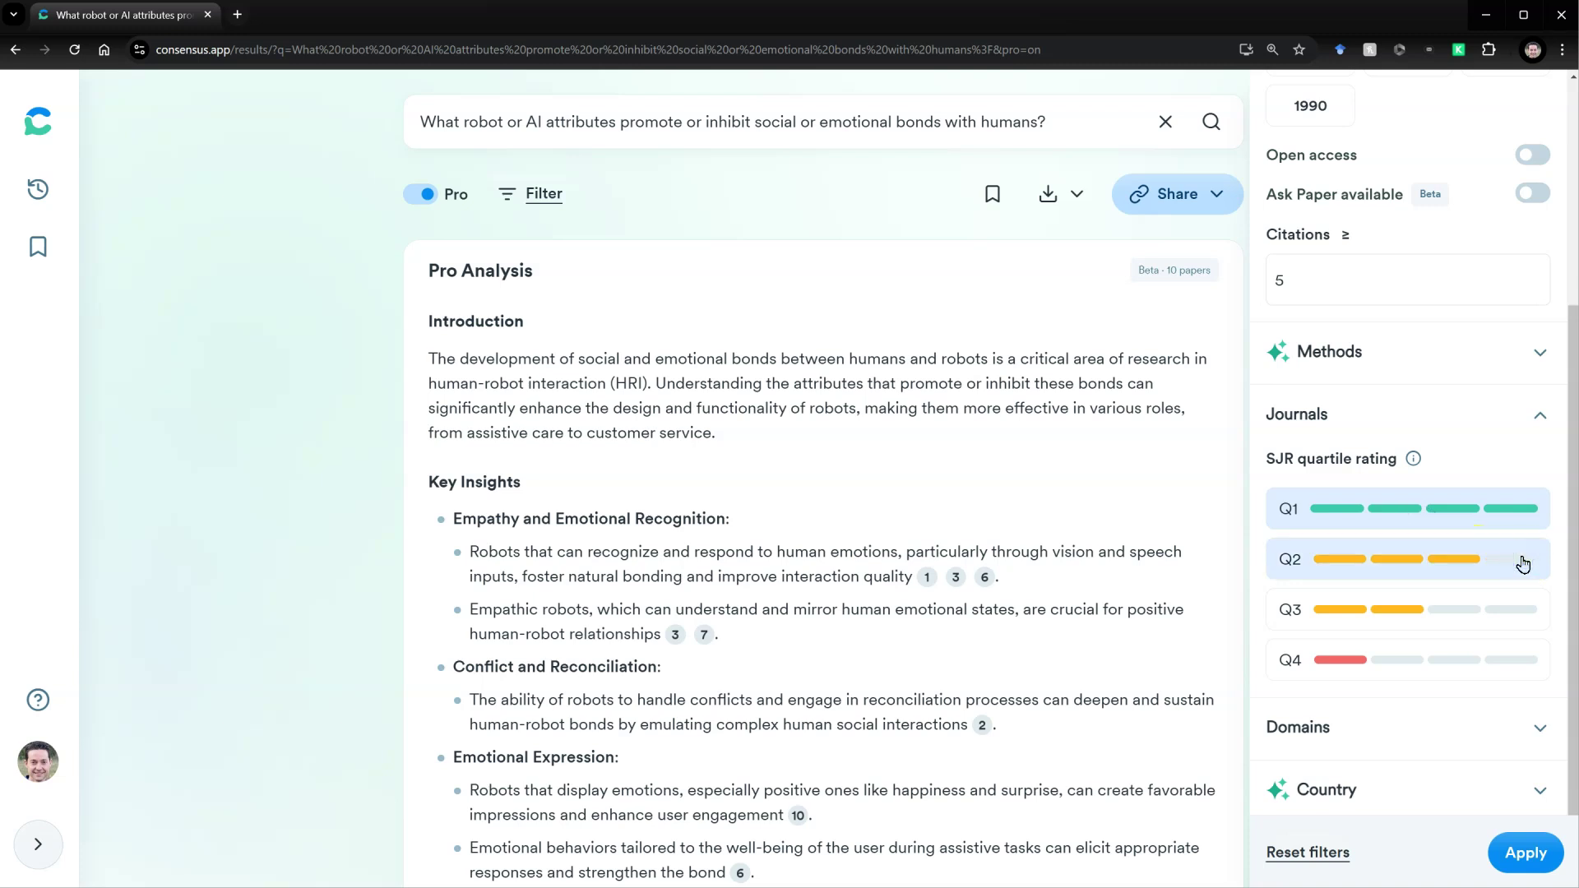
# Leave the domain filters unchanged and apply the chosen filters to the search.
pyautogui.scroll(-1, 1304, 501)
pyautogui.click(1409, 650)
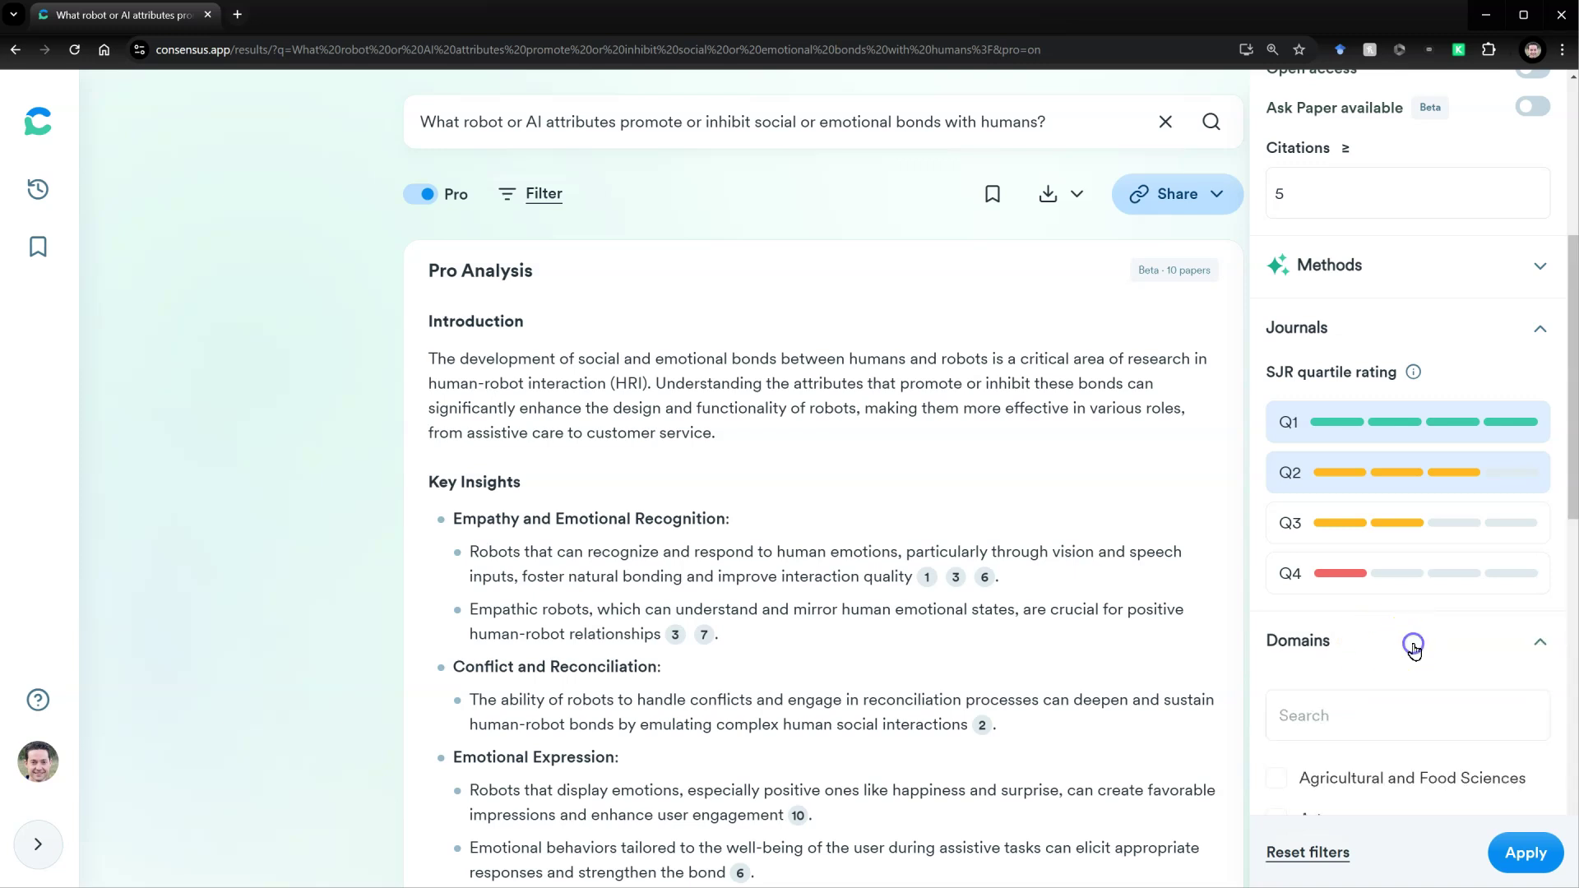
pyautogui.scroll(-4, 1410, 658)
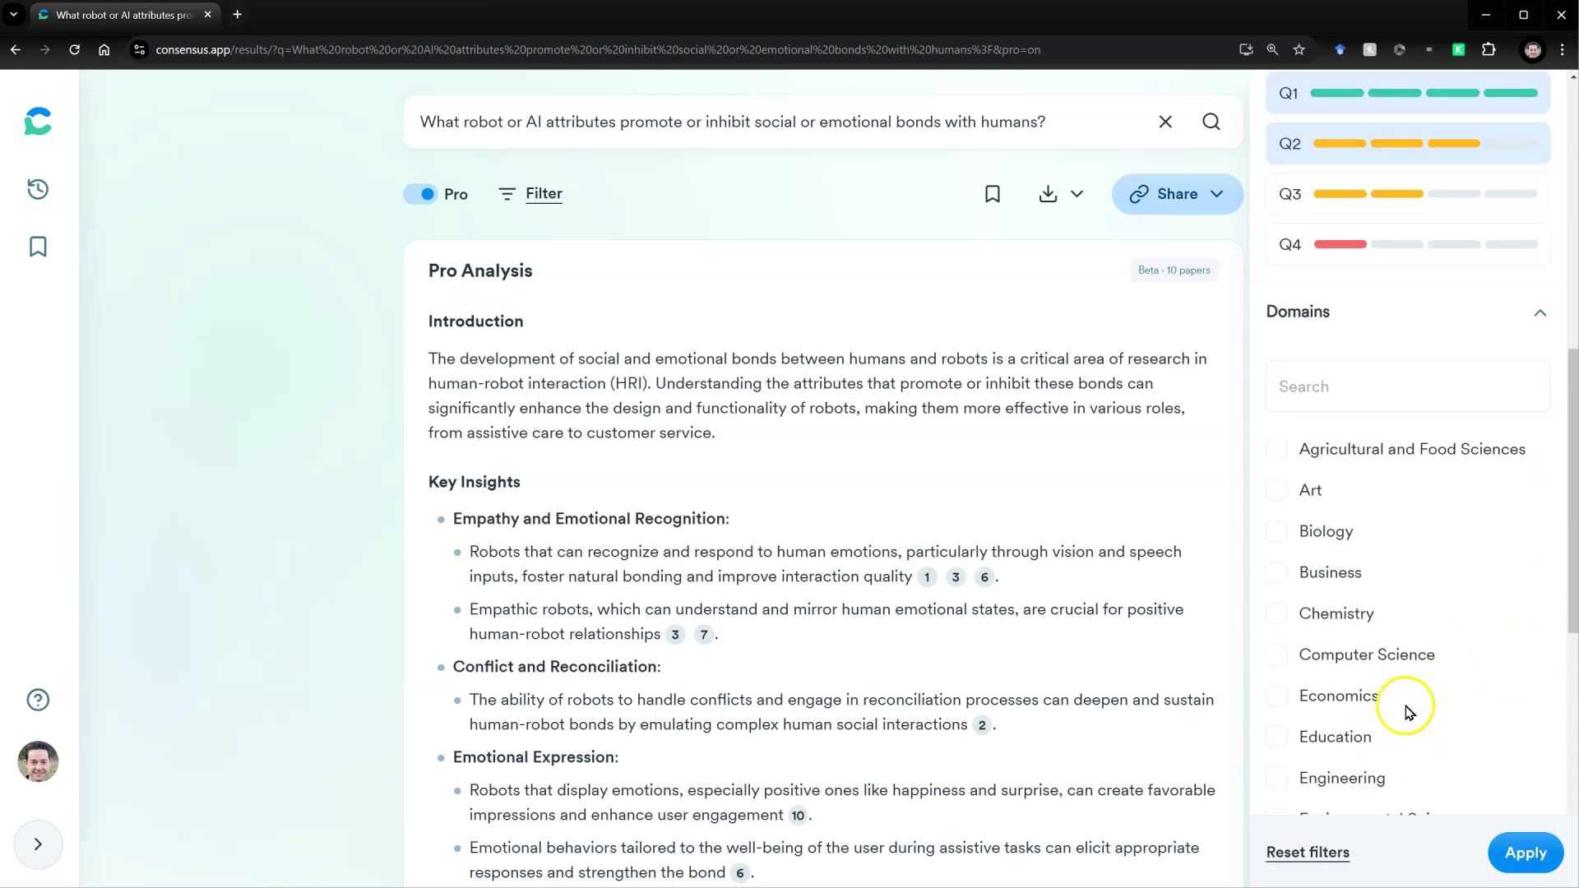
pyautogui.click(1536, 327)
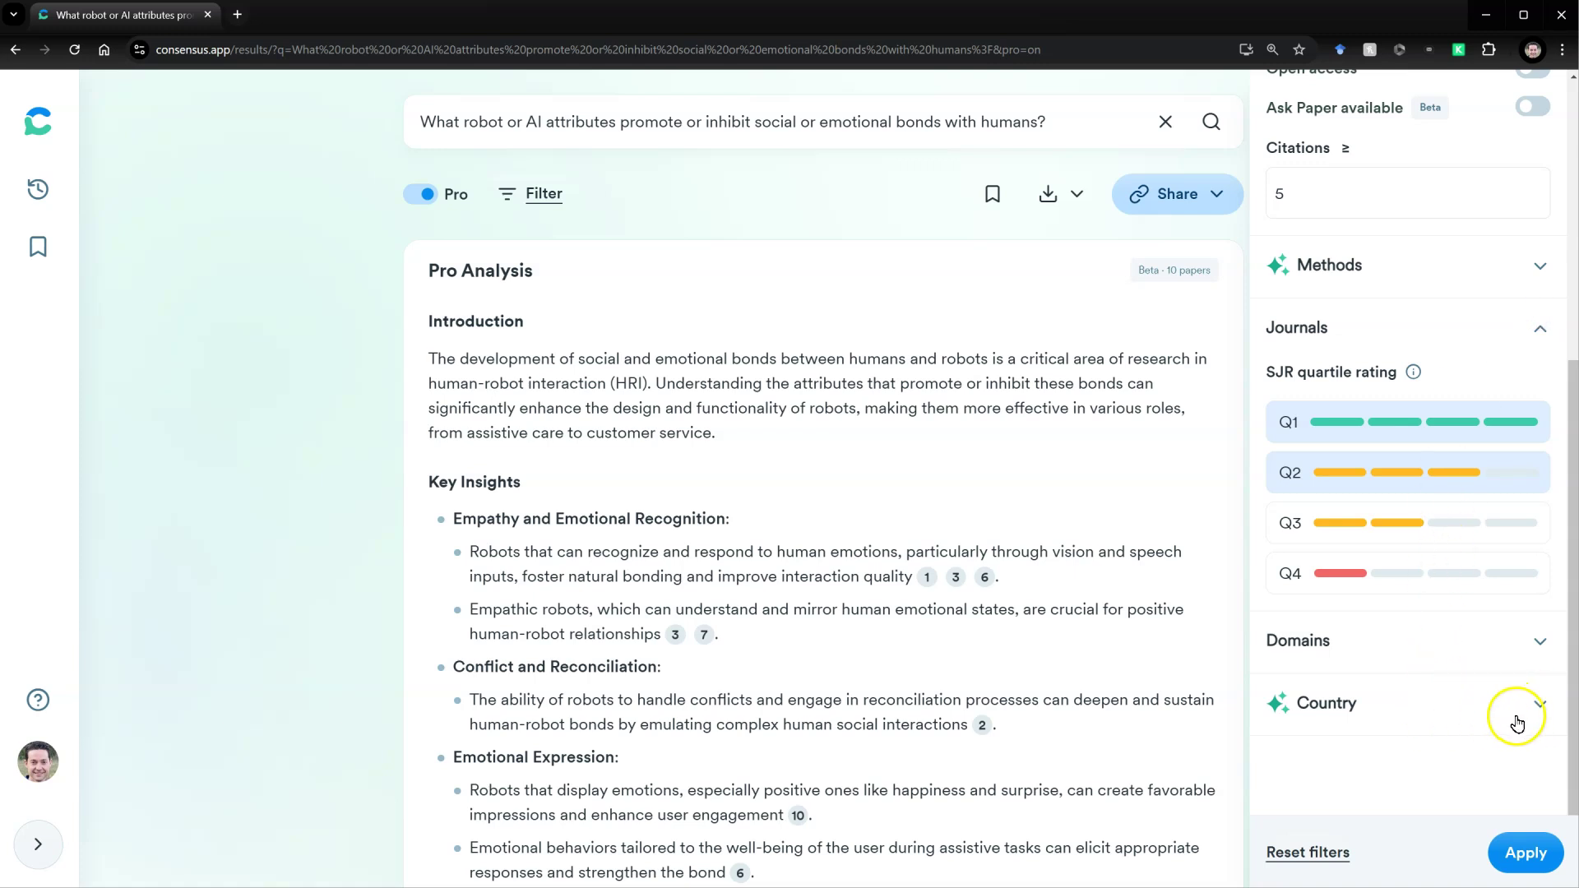
pyautogui.click(1524, 851)
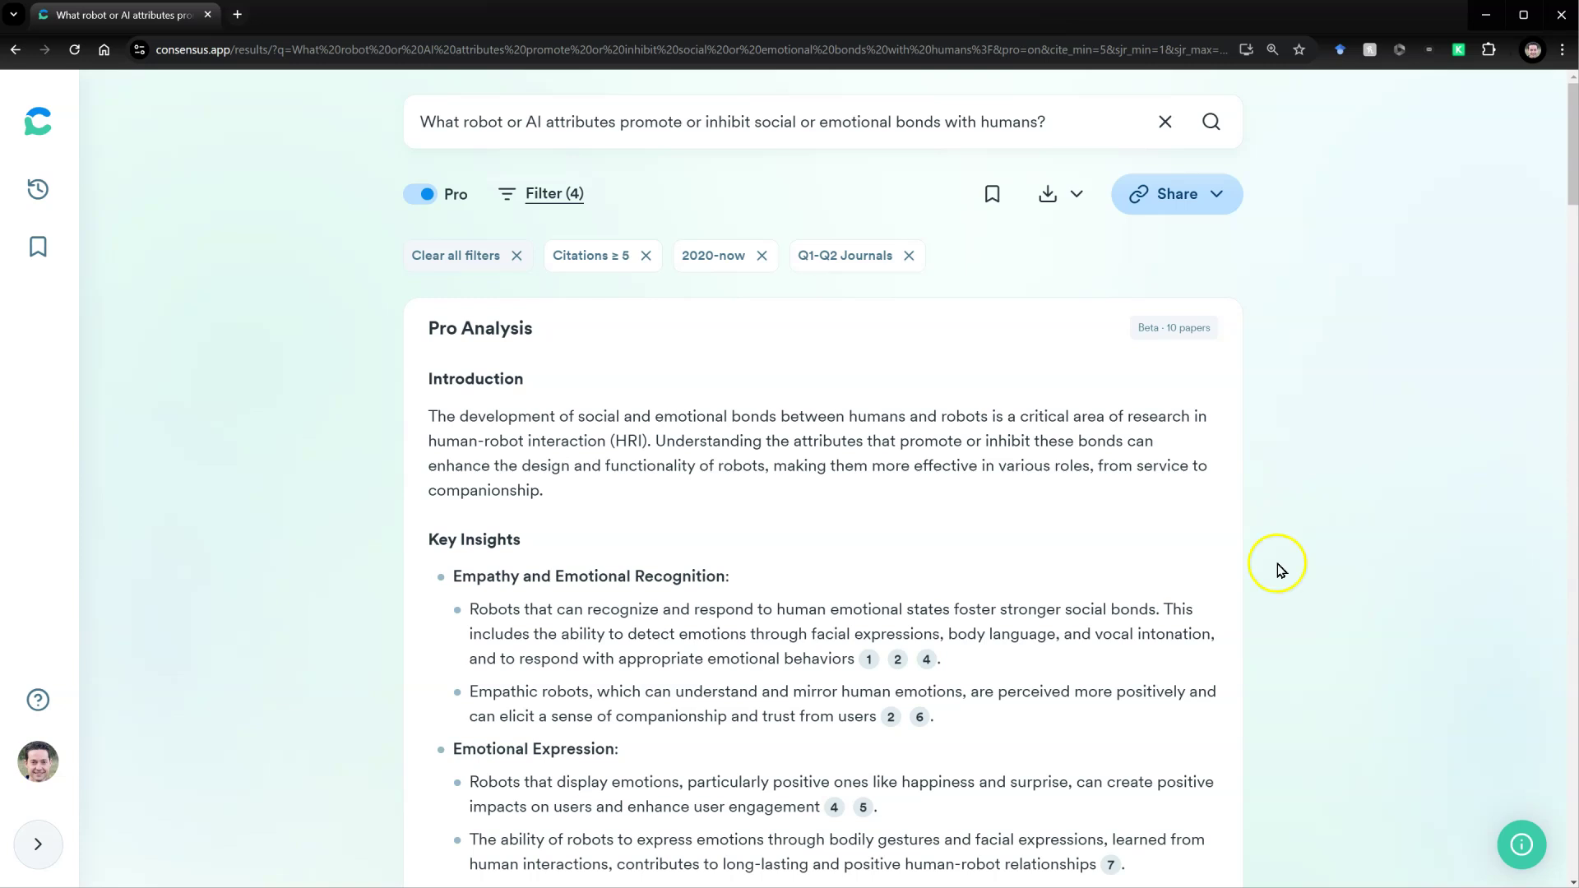
# Save 'Toward Artificial Emotional Intelligence…' to the My favorites list.
pyautogui.scroll(-5, 768, 496)
pyautogui.scroll(-3, 746, 487)
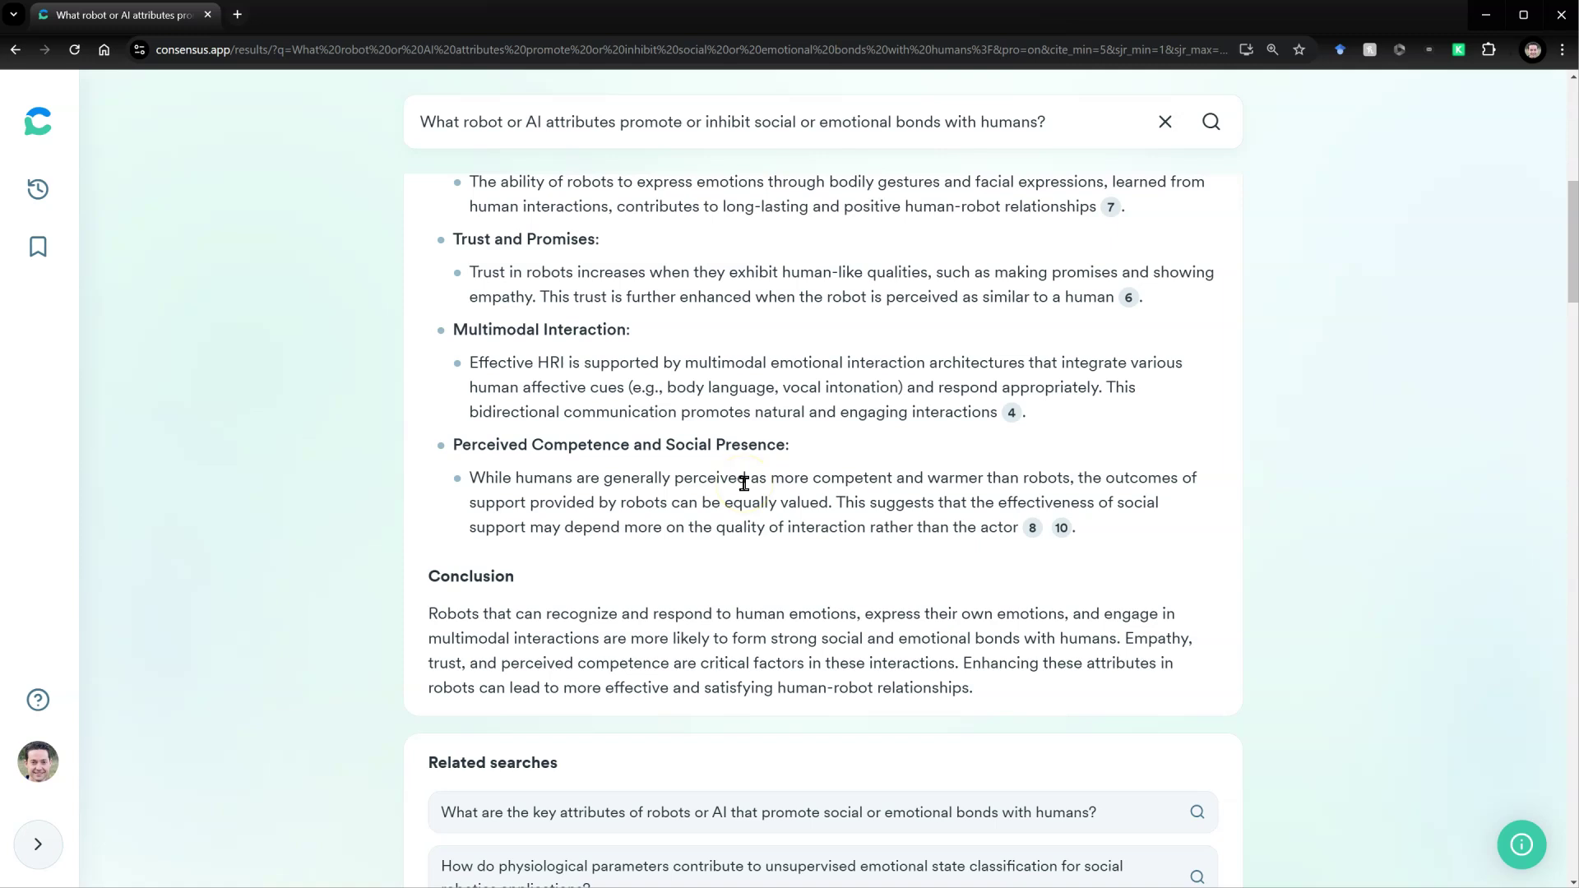
pyautogui.scroll(-5, 744, 484)
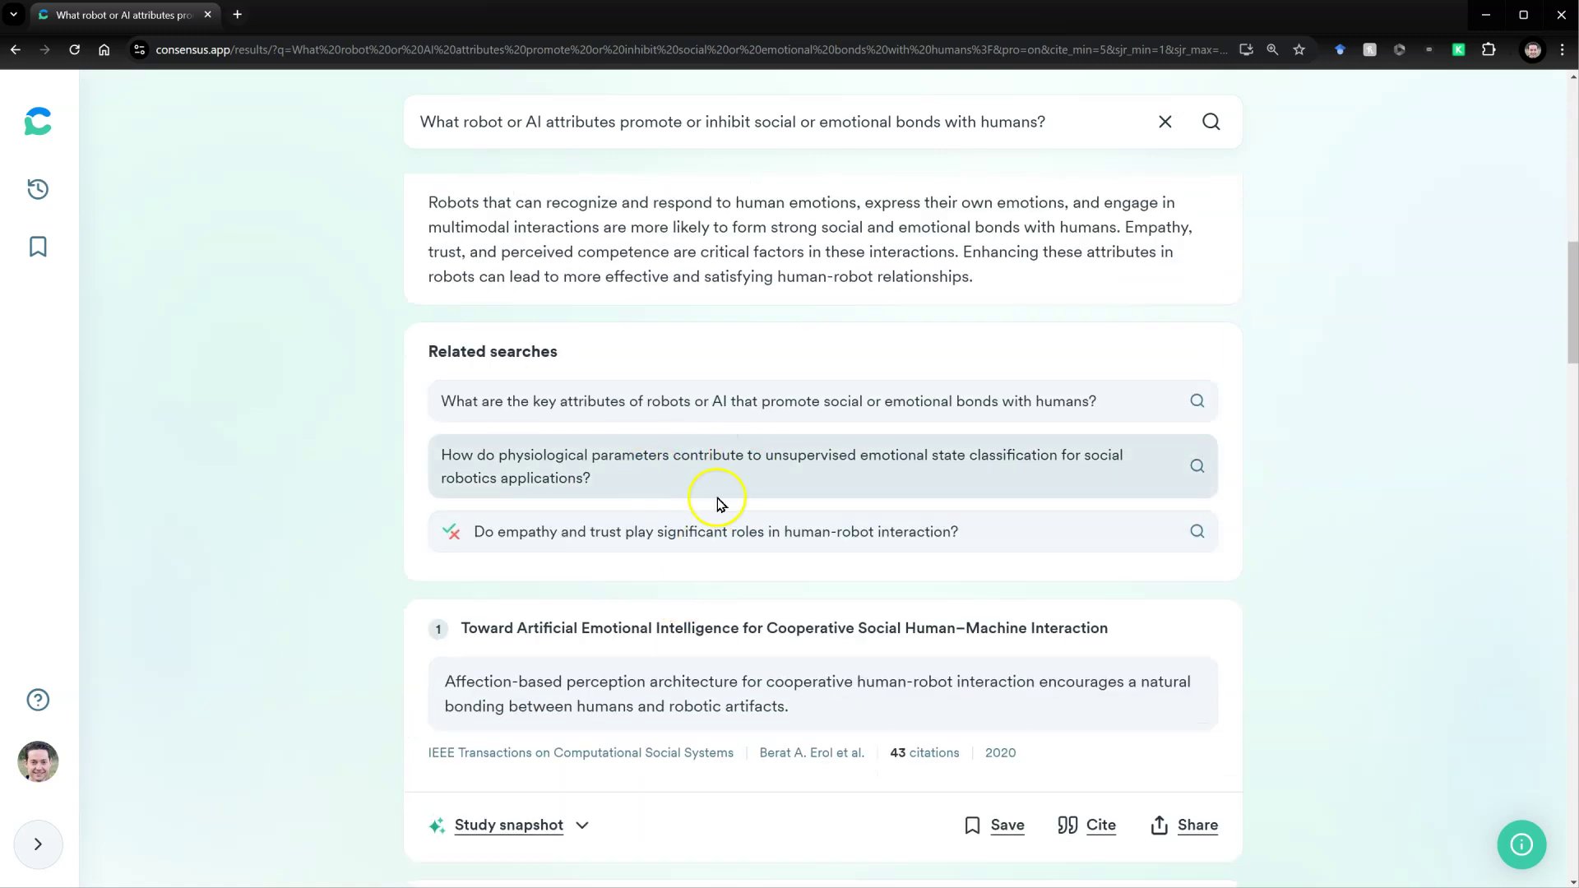
pyautogui.scroll(-5, 697, 465)
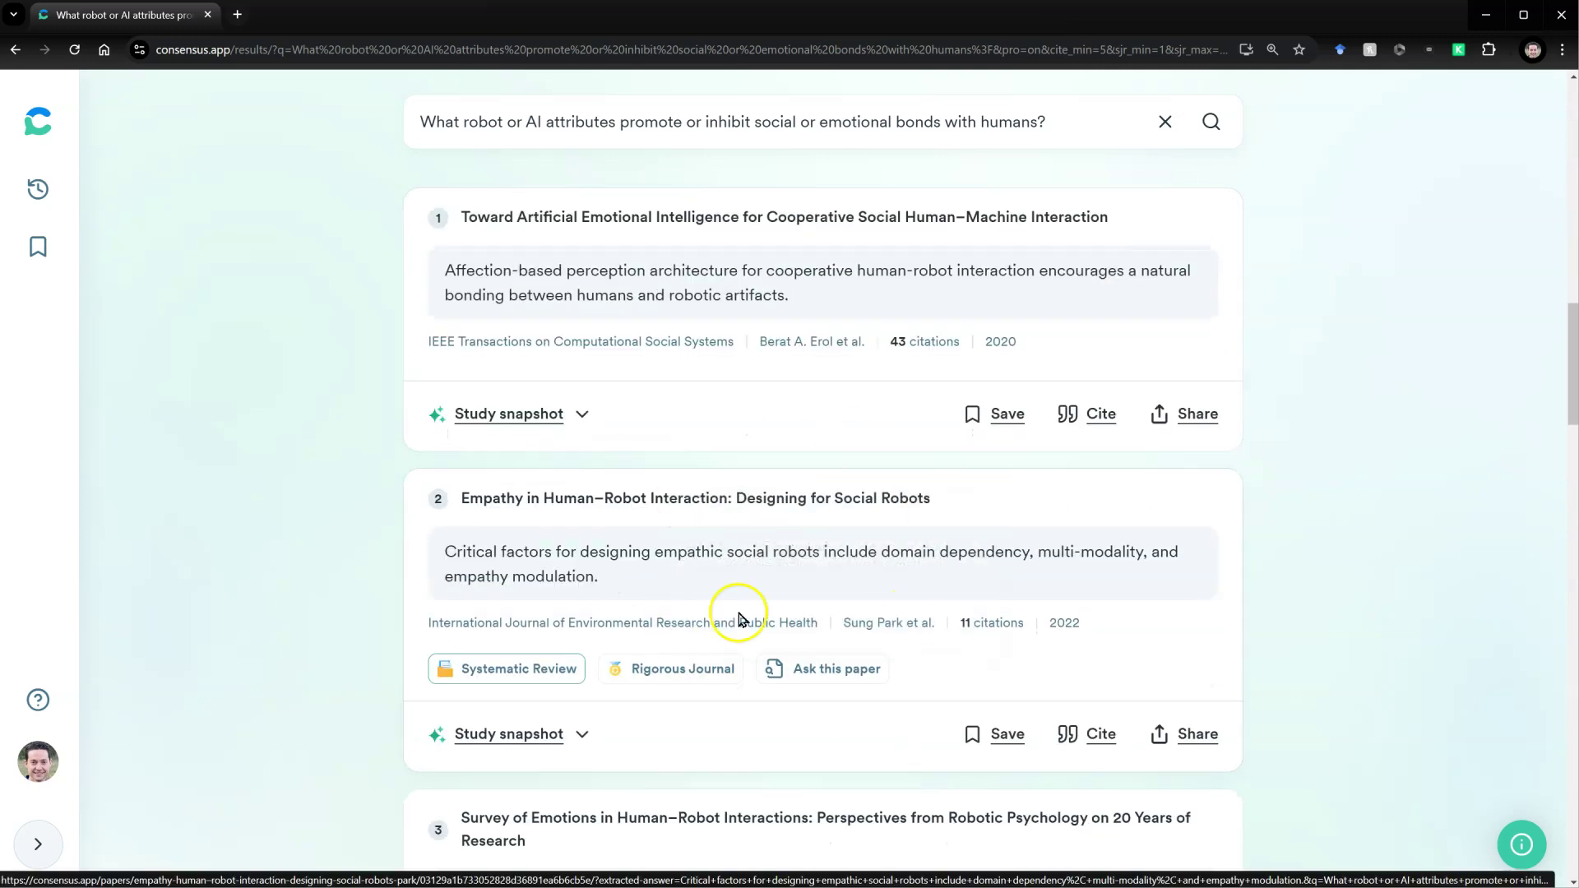
pyautogui.click(1005, 416)
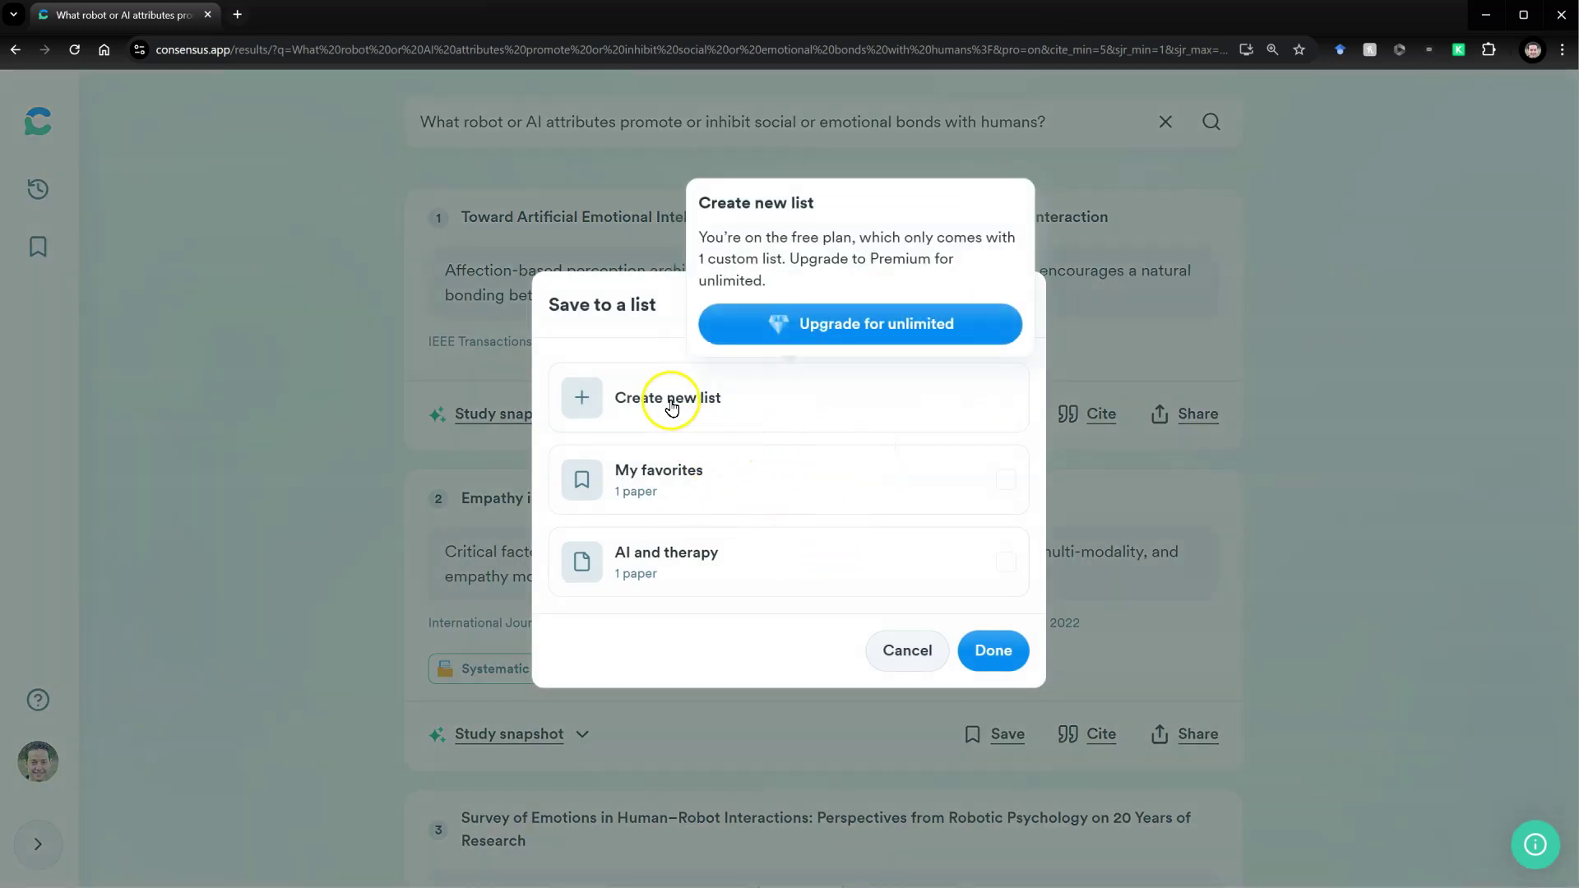
pyautogui.click(651, 491)
pyautogui.click(1001, 657)
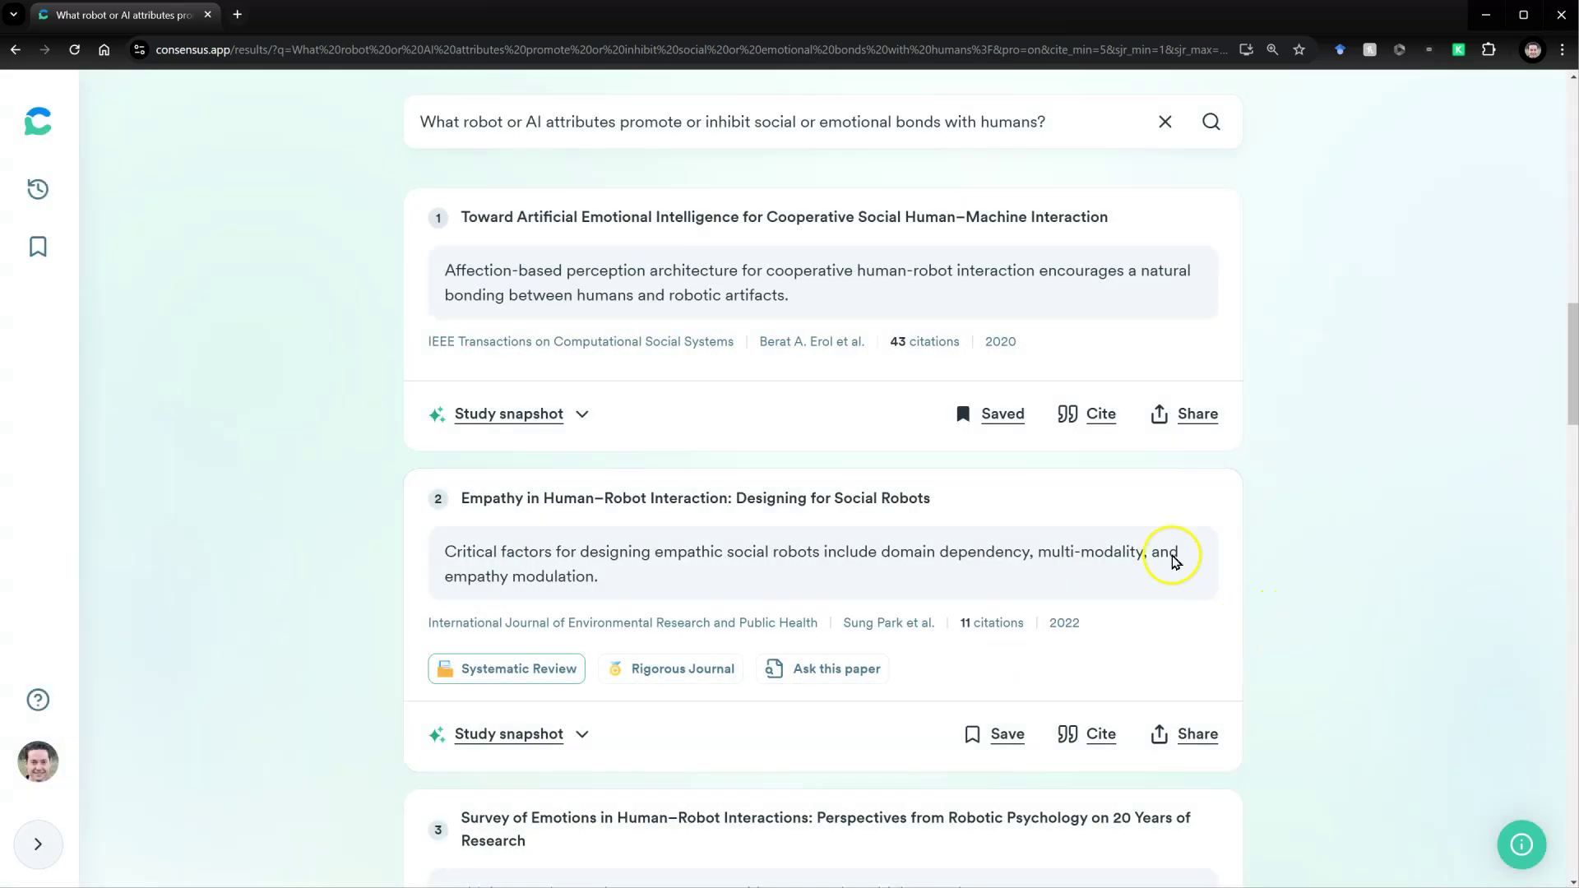
# Check the My favorites list to confirm the paper was saved.
pyautogui.click(38, 249)
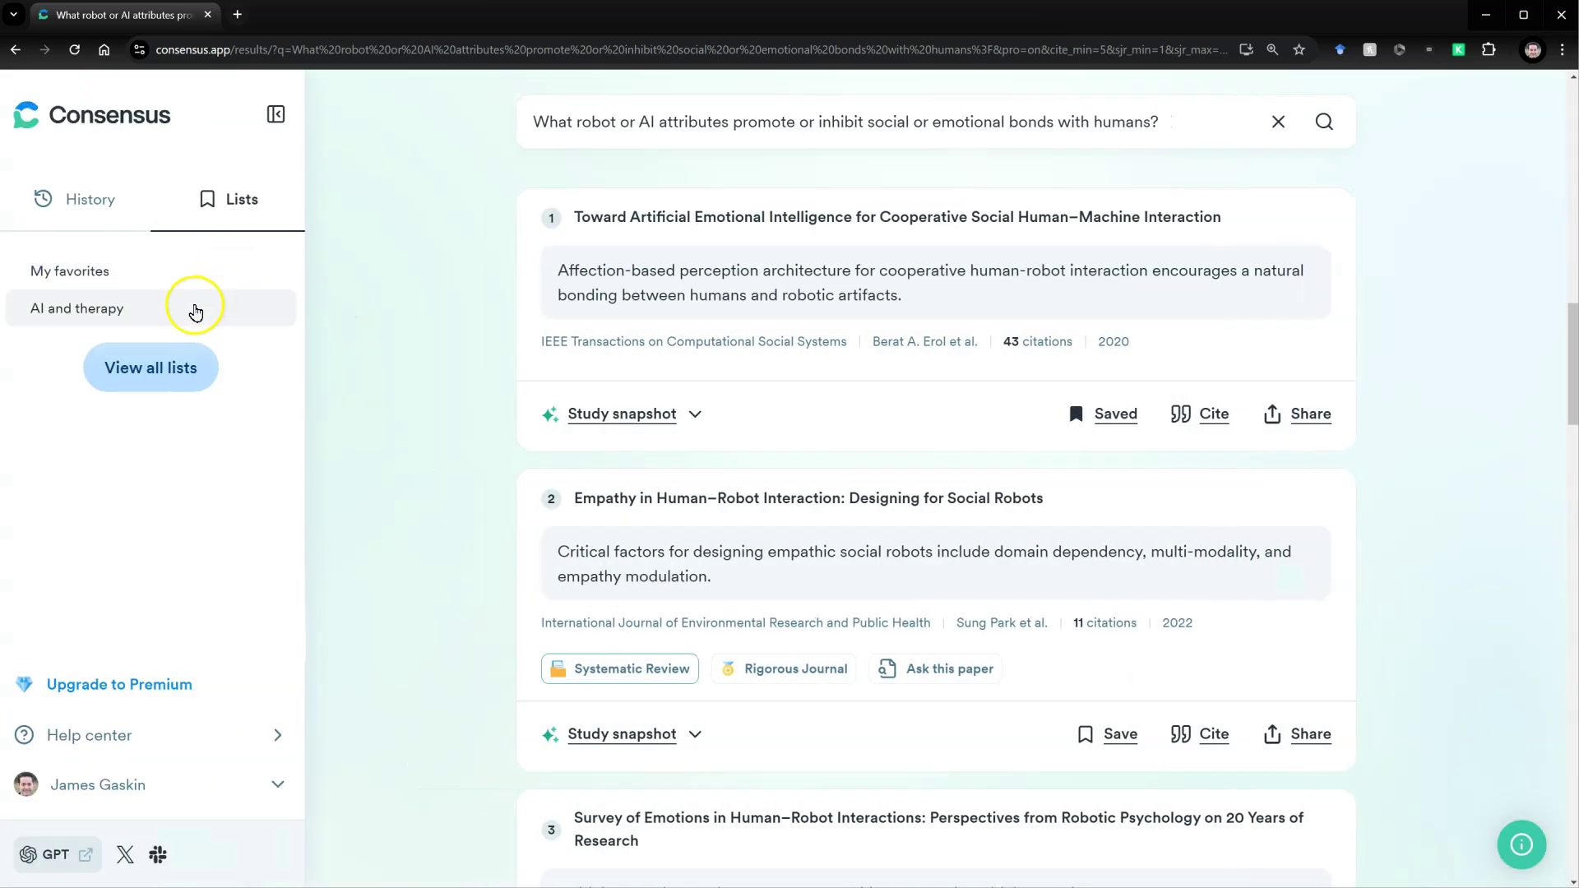
pyautogui.click(96, 267)
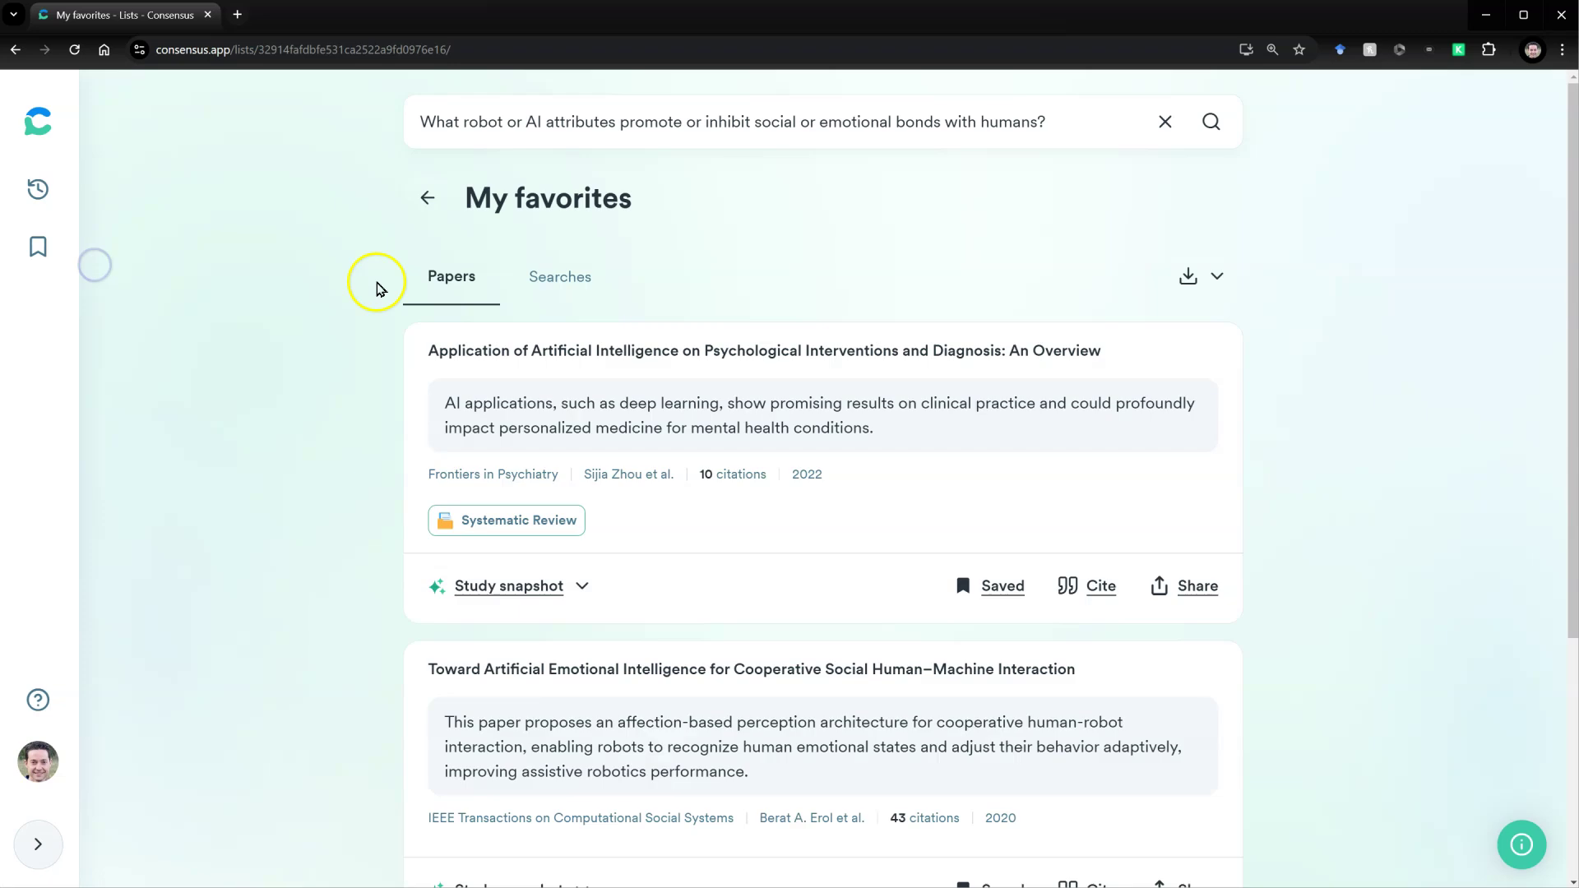
pyautogui.scroll(-2, 773, 497)
pyautogui.scroll(2, 802, 513)
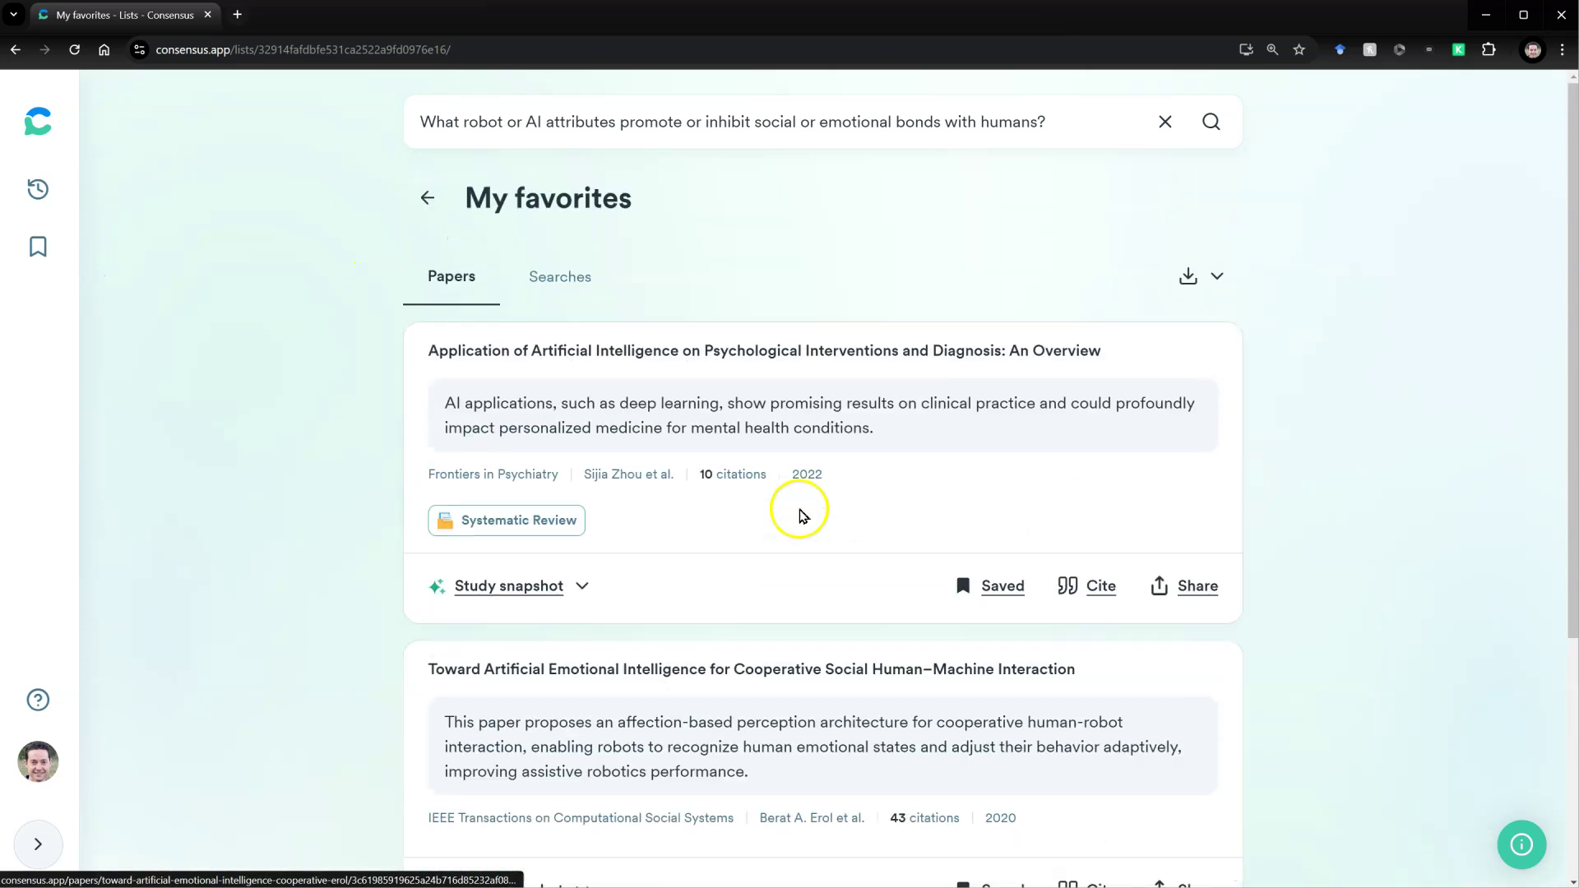
# Append 'Please write a lit review for me' to the question and resubmit it.
pyautogui.click(425, 197)
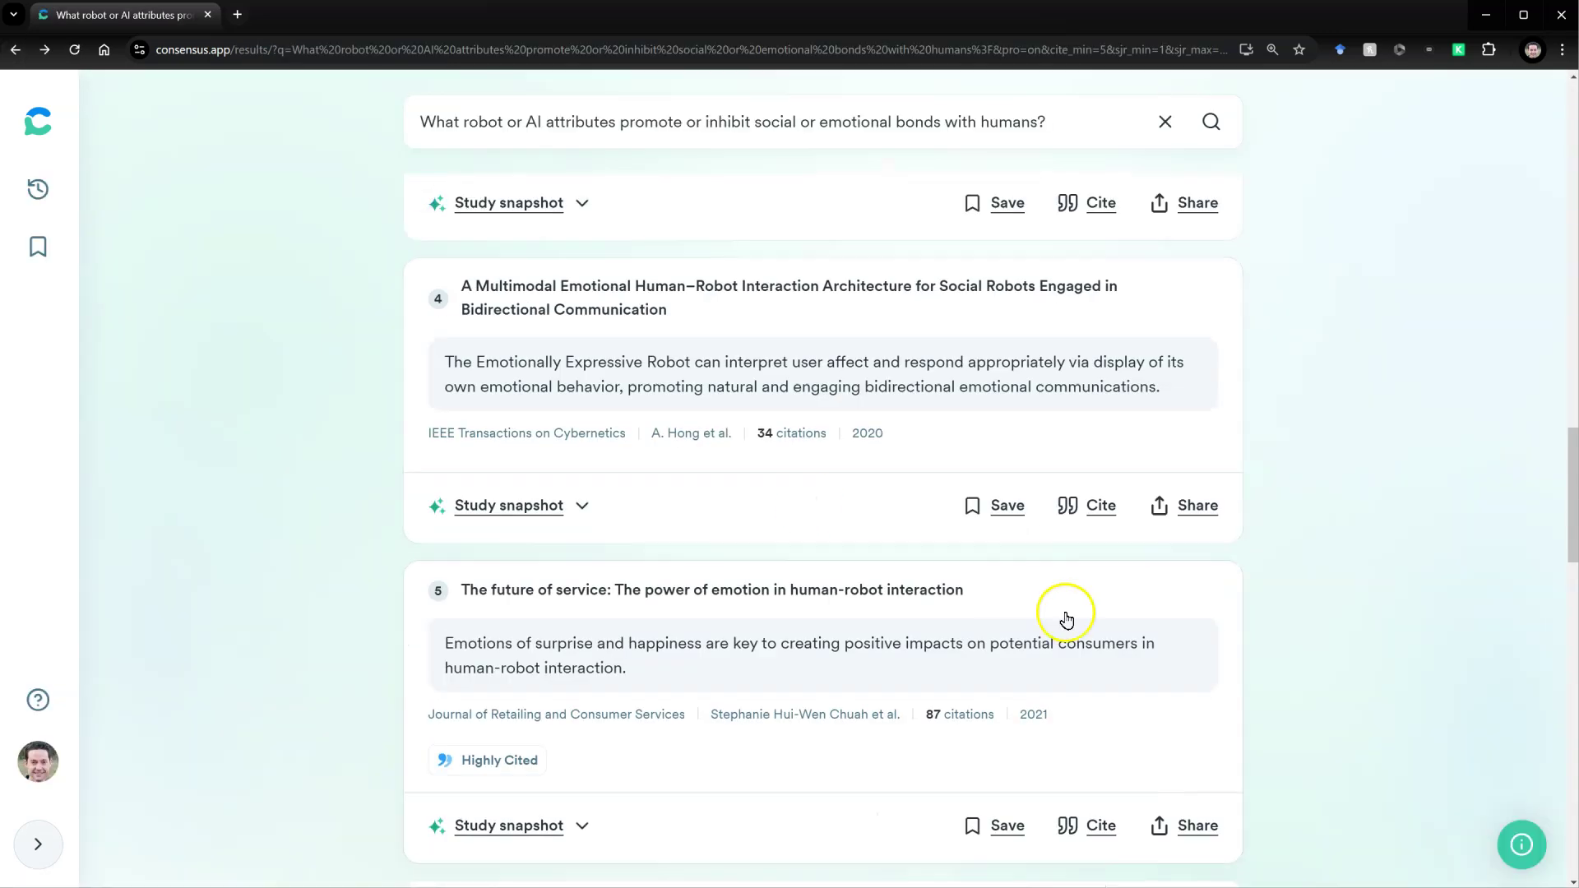
pyautogui.scroll(15, 1205, 671)
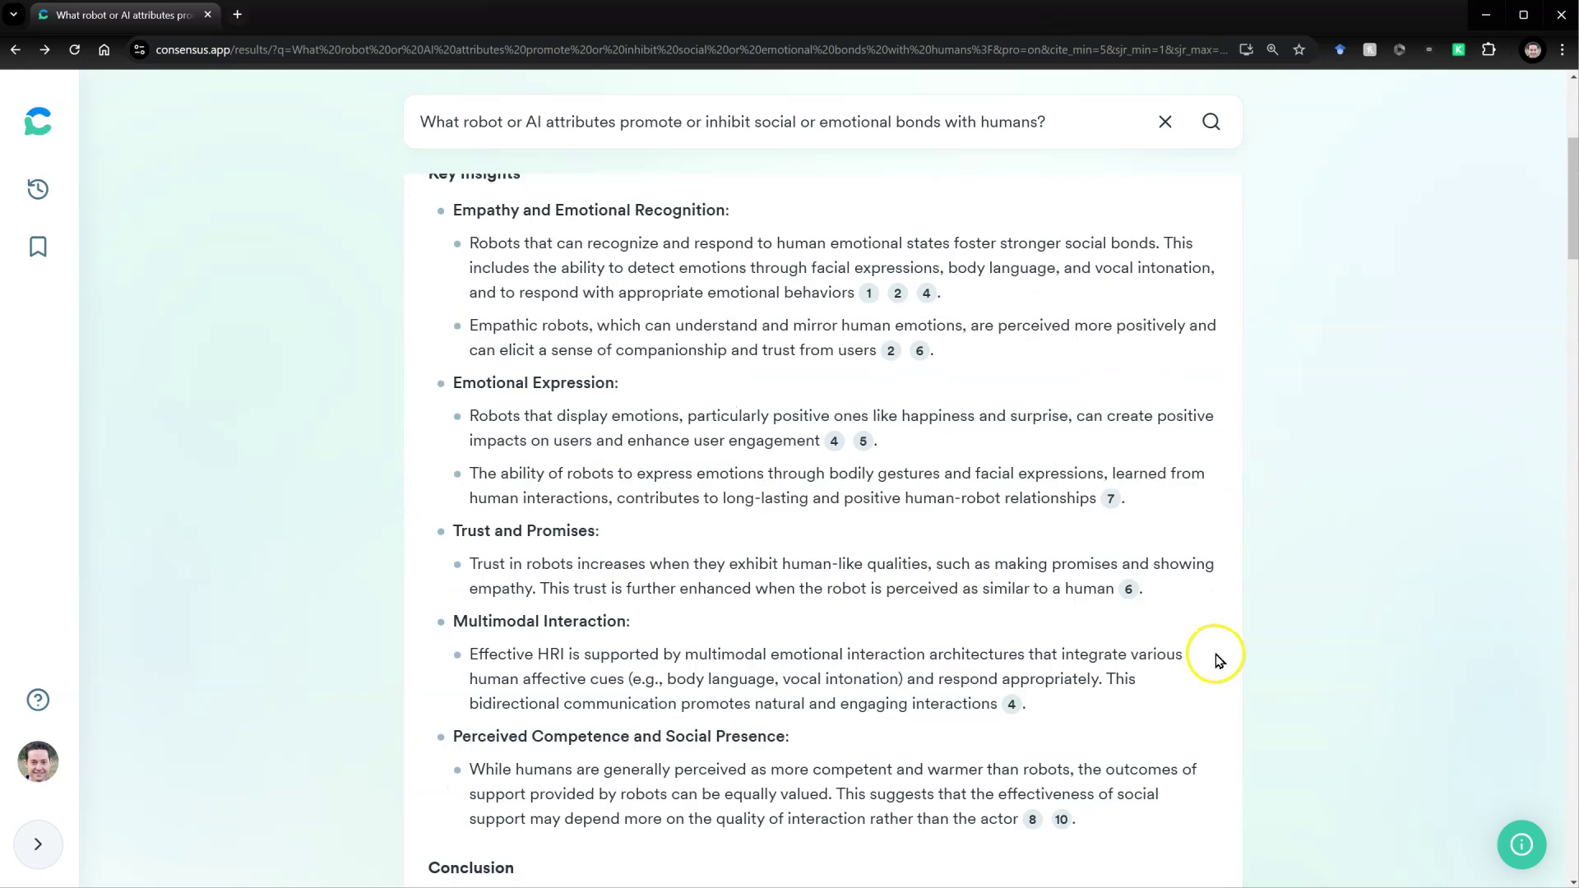
pyautogui.scroll(4, 1217, 658)
pyautogui.click(1065, 126)
pyautogui.write('Please write a lit review for me')
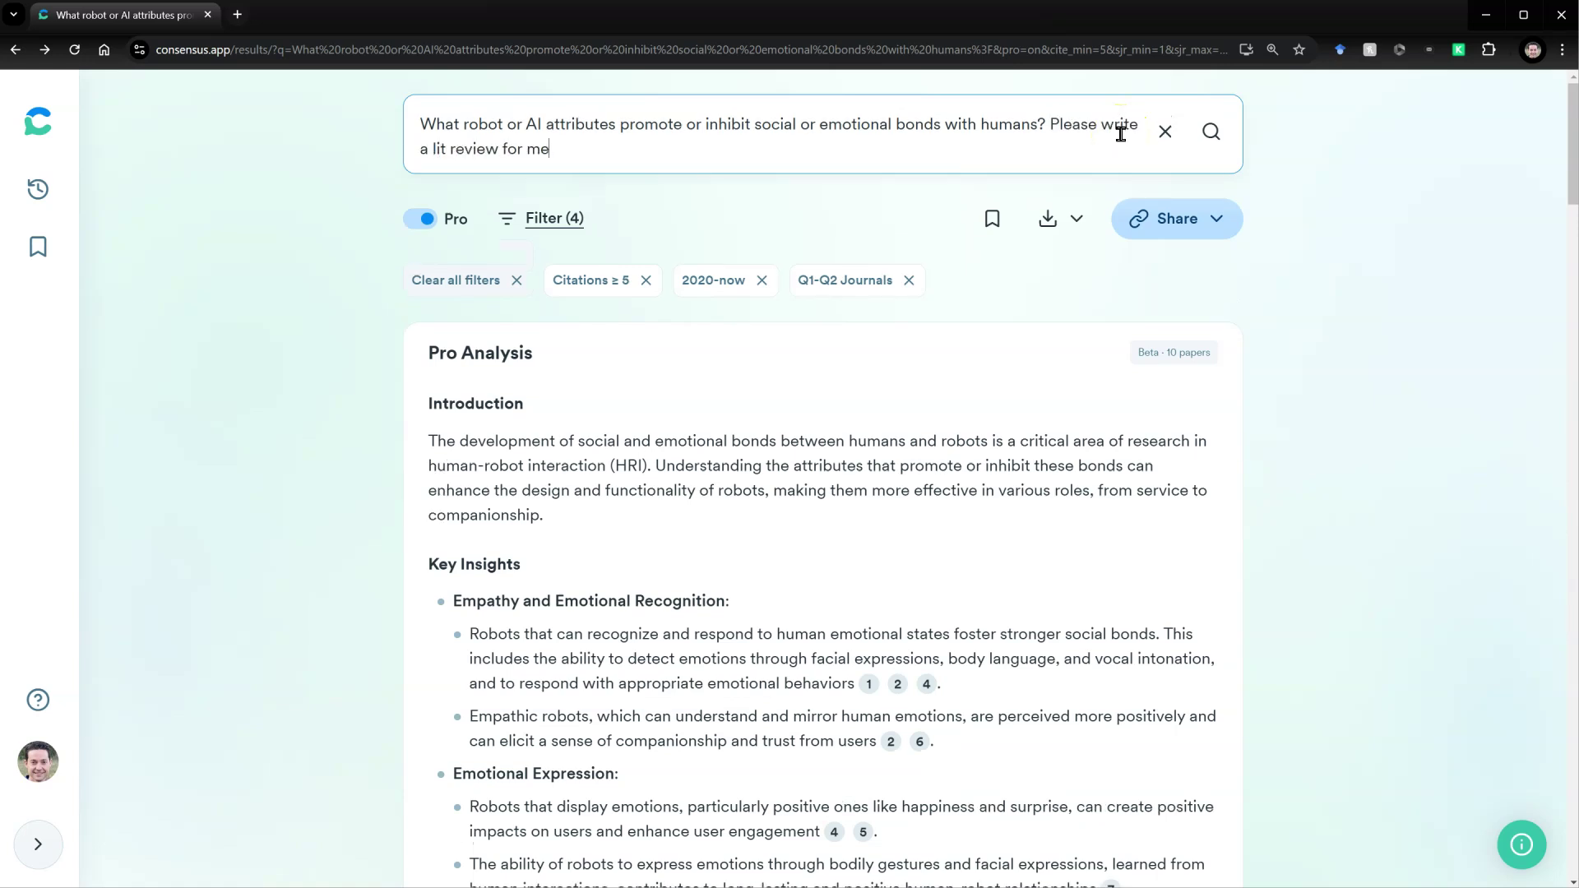
pyautogui.press('Return')
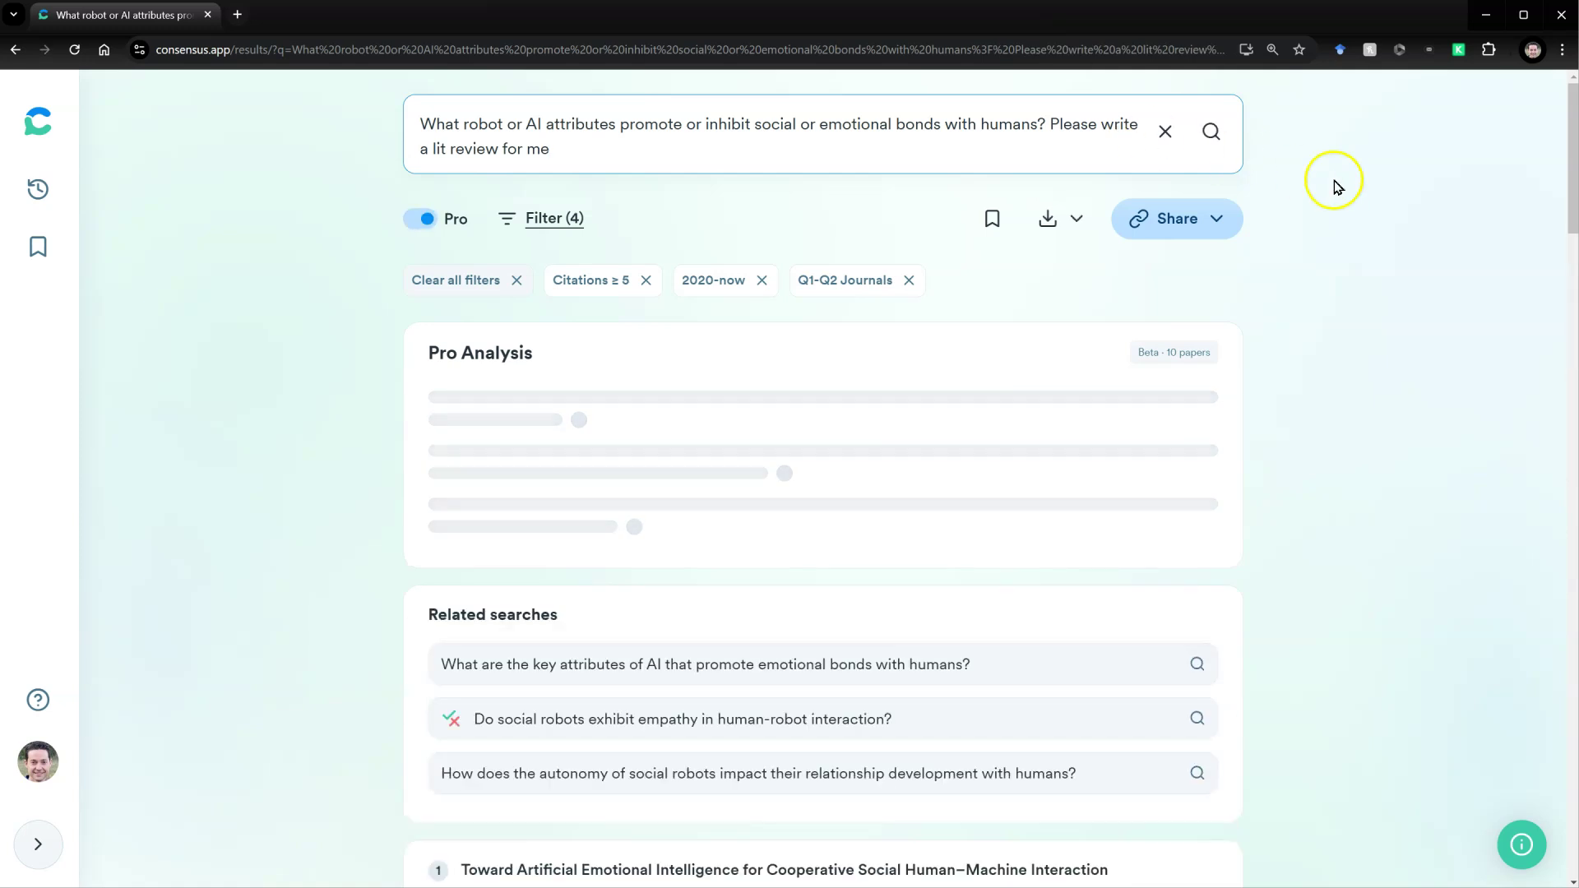
# Scroll through the generated literature review's themed sections down to its Conclusion.
pyautogui.scroll(-3, 1290, 416)
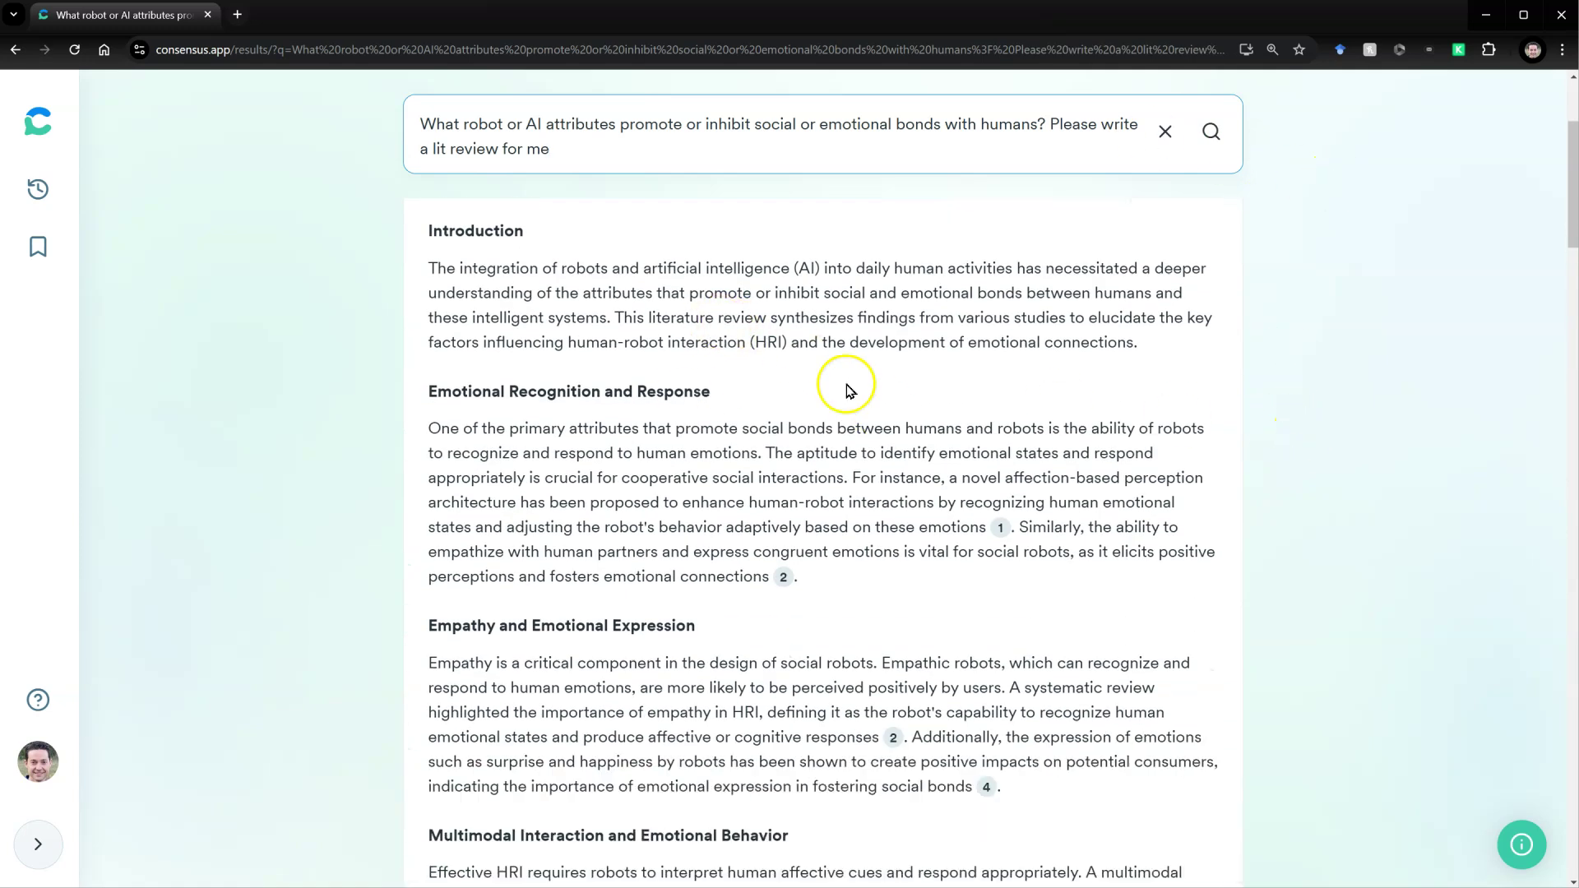
pyautogui.scroll(-3, 859, 487)
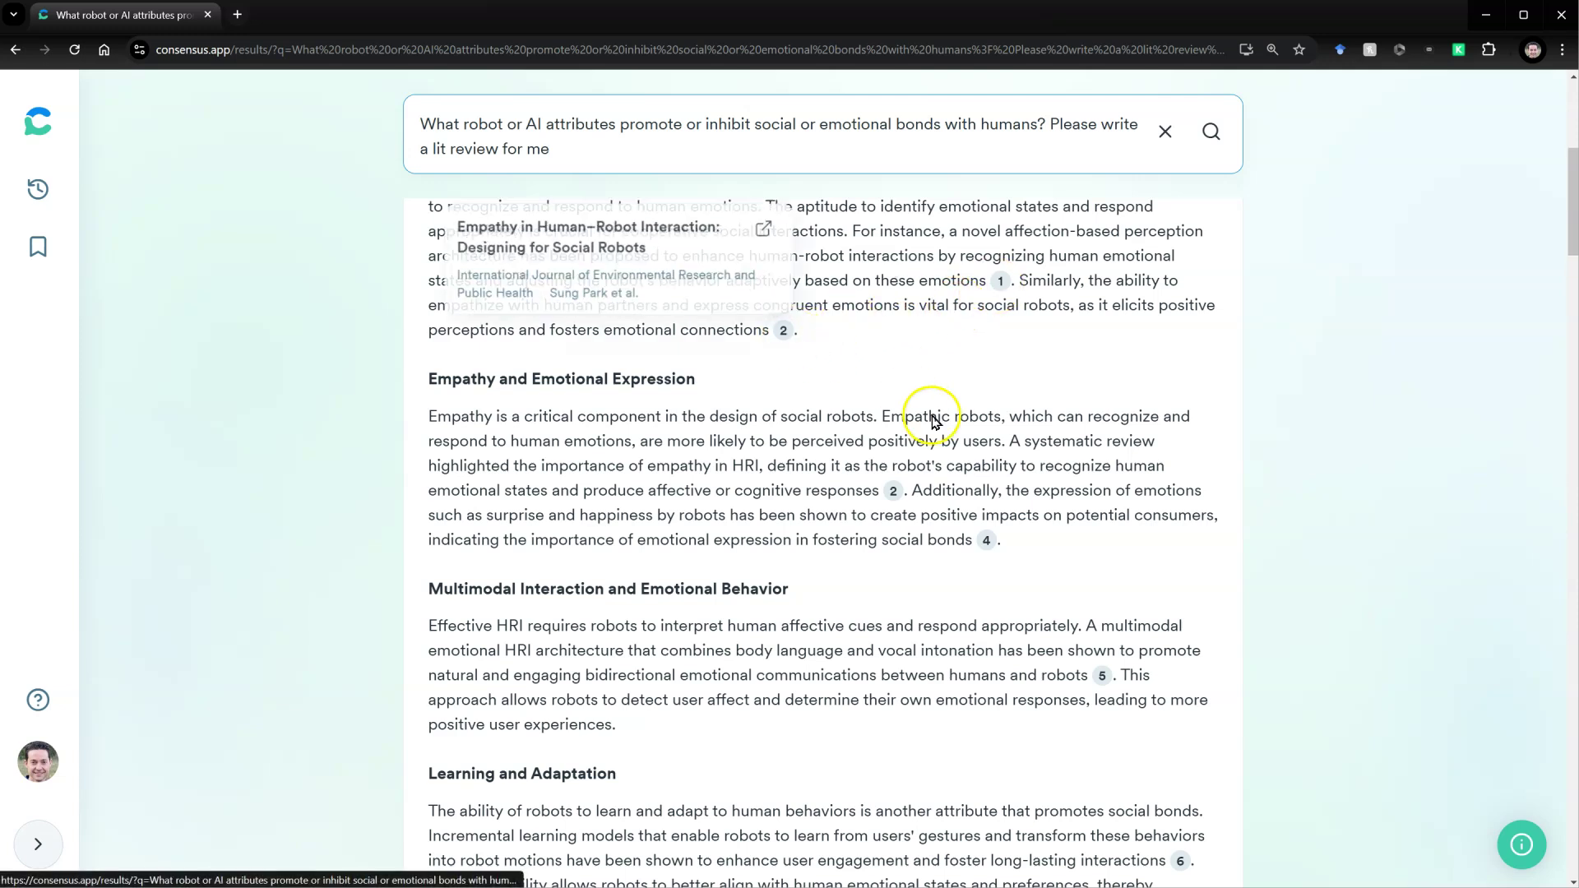
pyautogui.scroll(-9, 1203, 522)
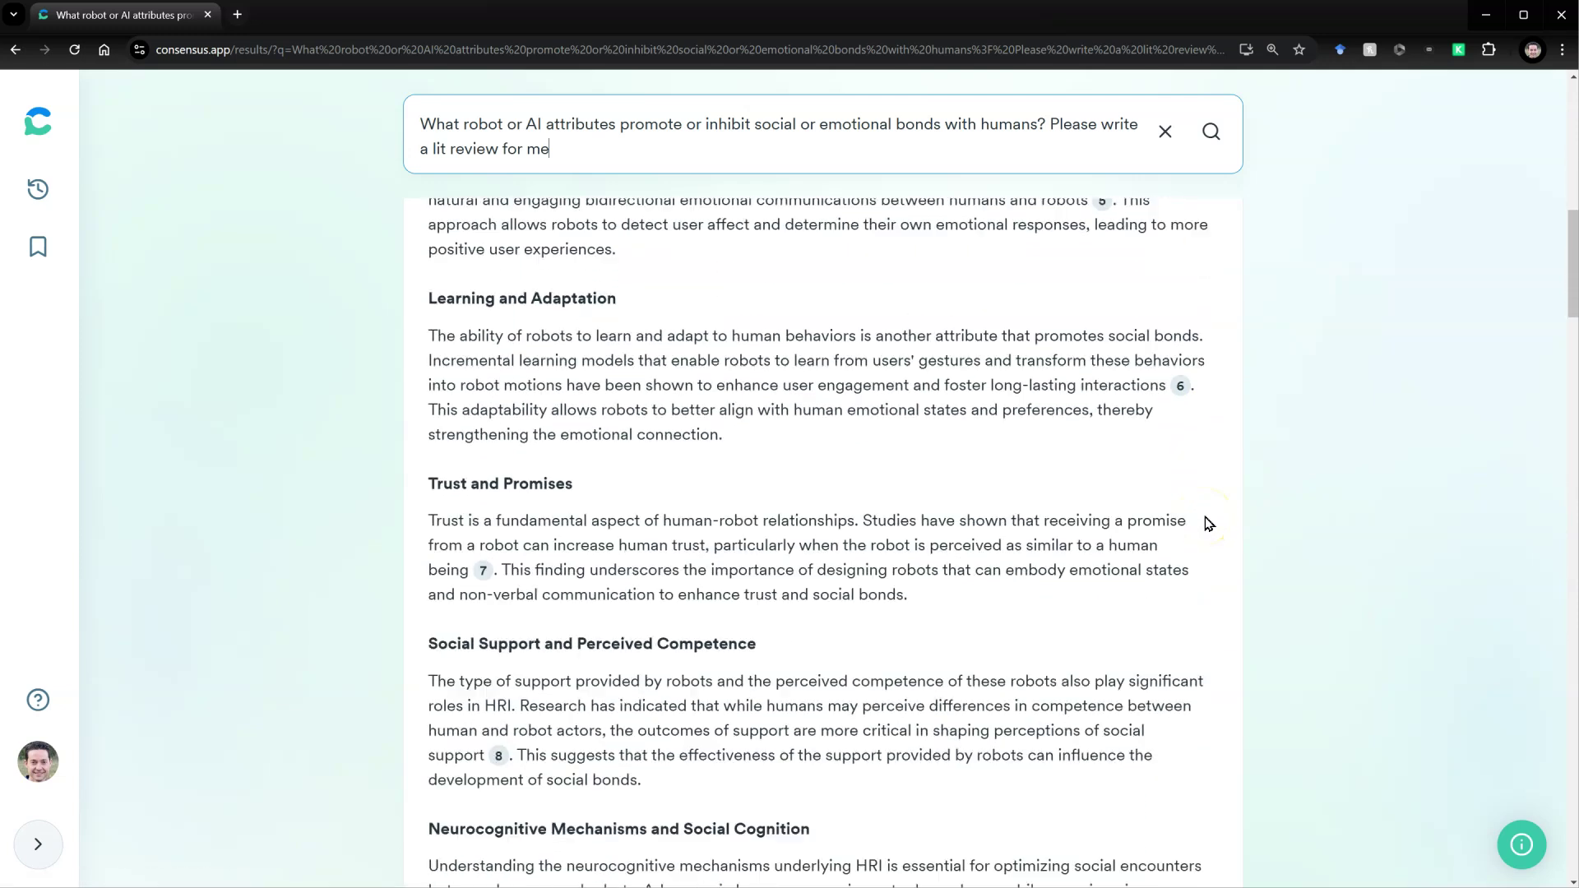
pyautogui.scroll(-4, 1193, 514)
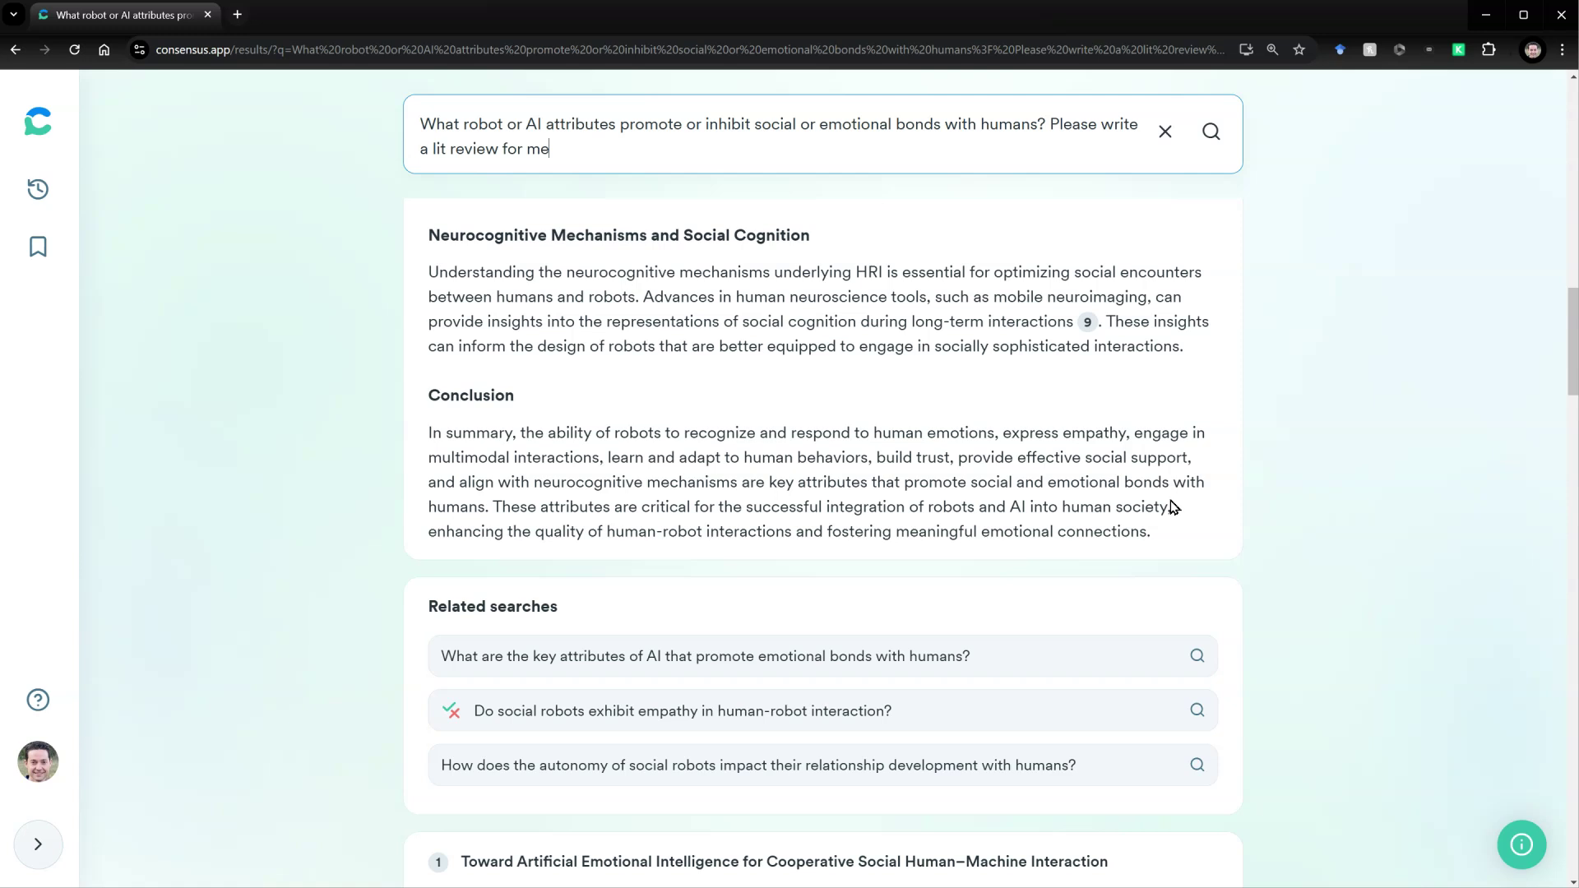
pyautogui.scroll(20, 1378, 515)
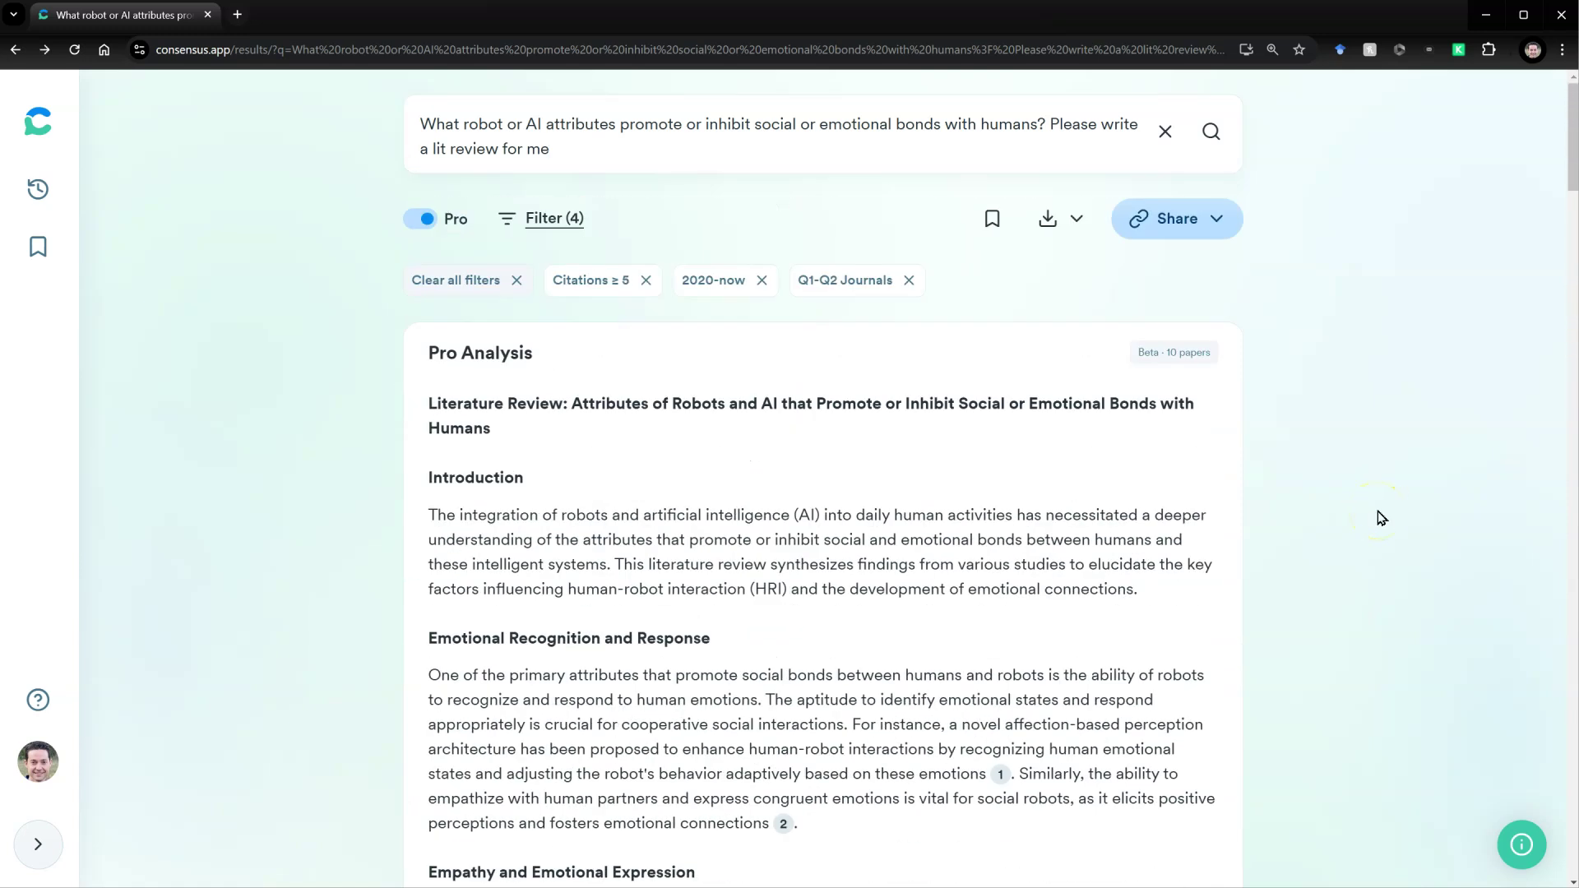
# Copy the results page link from the Share menu, then dismiss the menu.
pyautogui.click(1370, 509)
pyautogui.click(1224, 234)
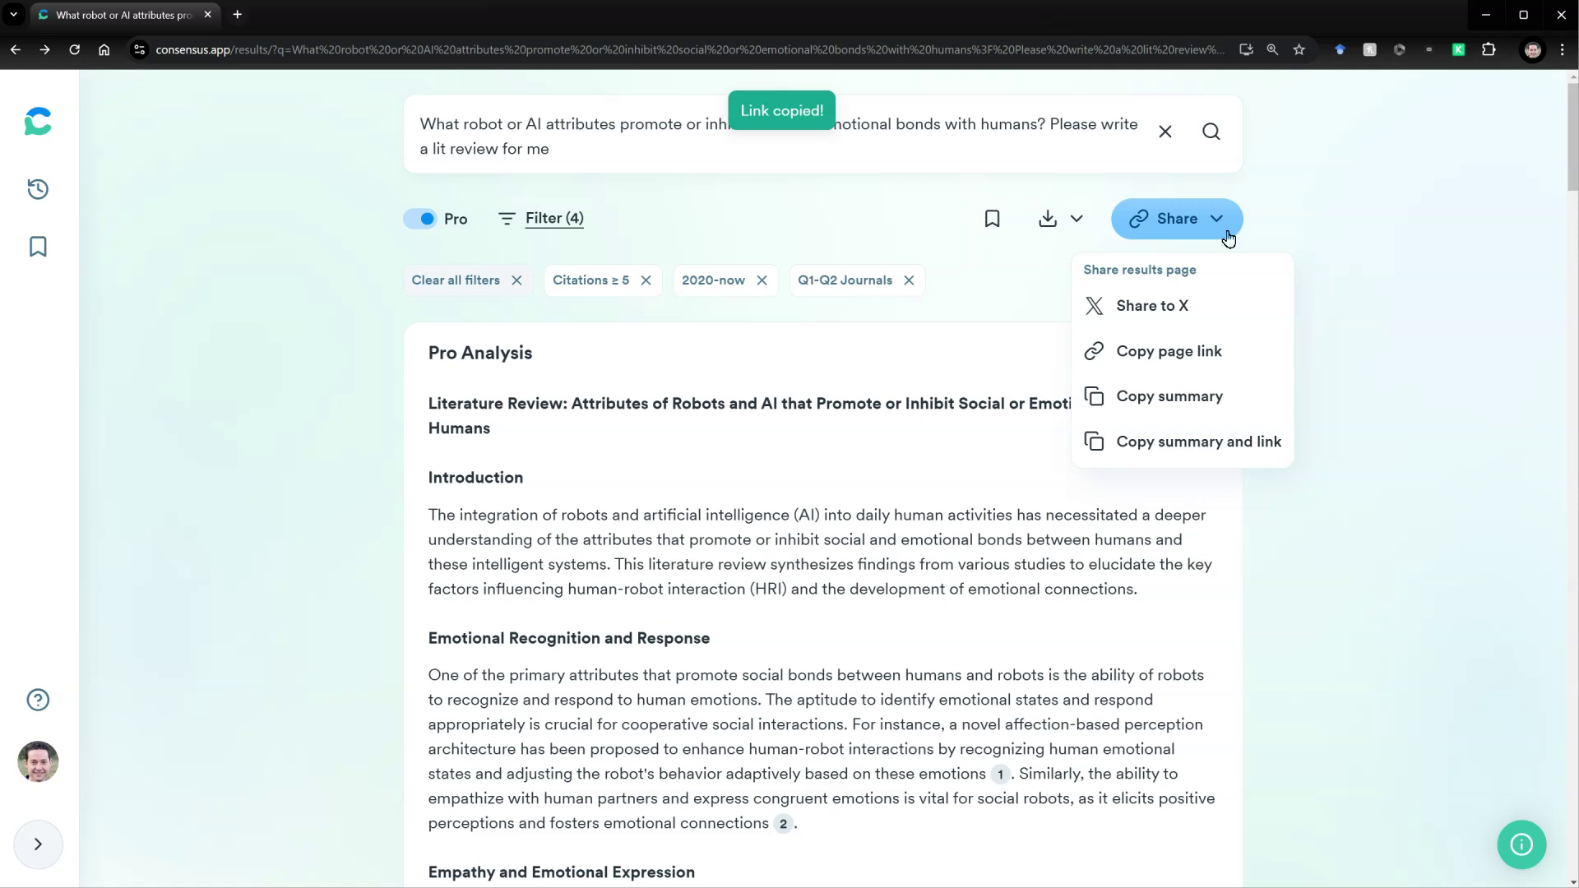
pyautogui.click(1400, 343)
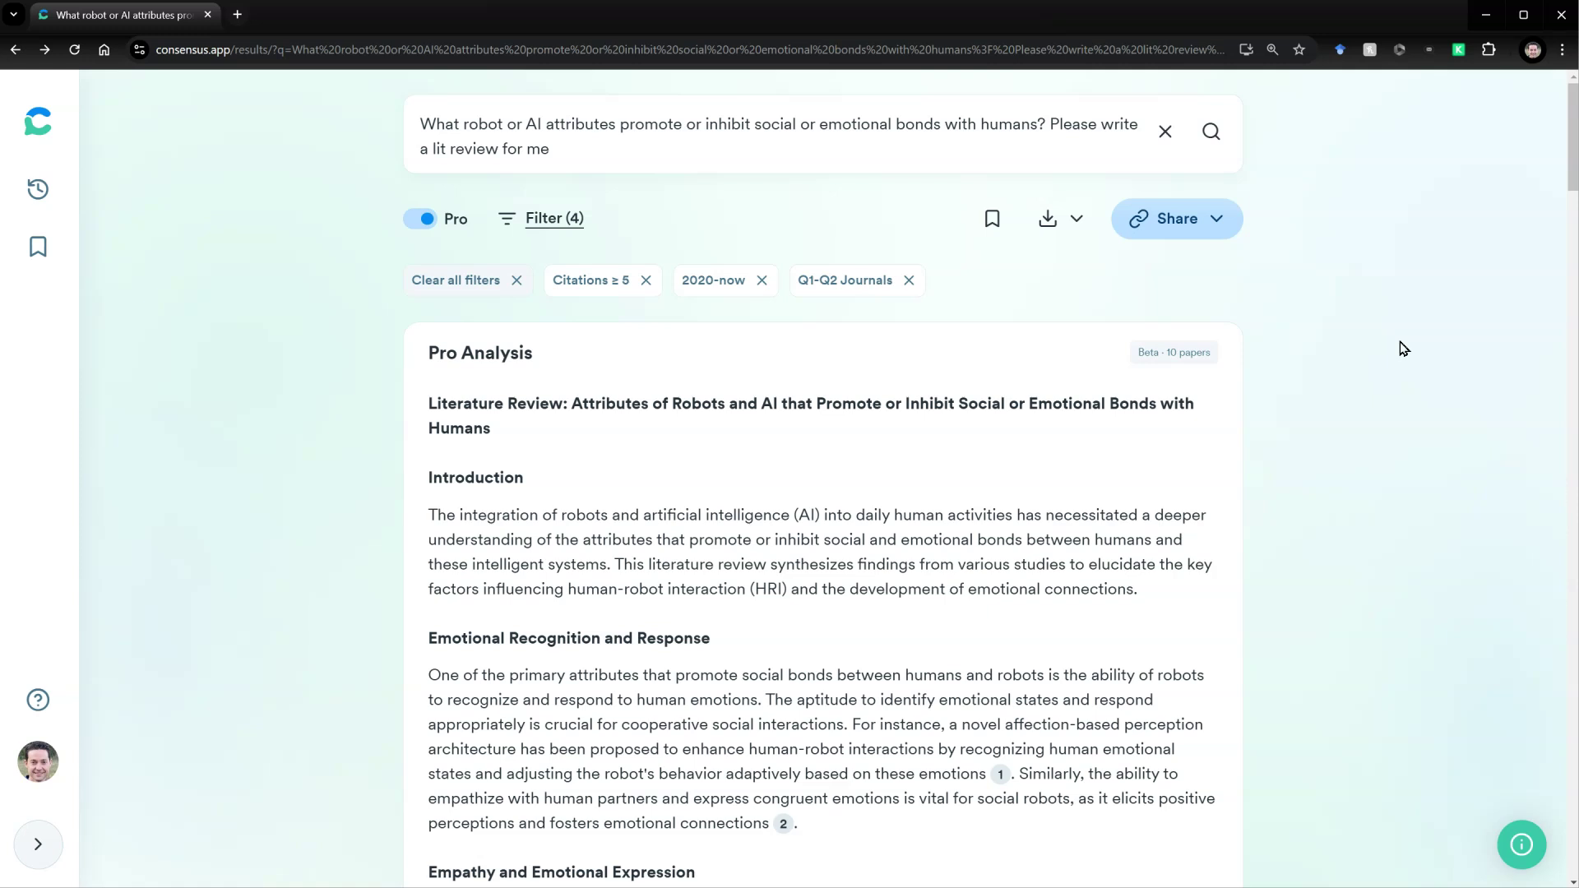
pyautogui.click(1317, 340)
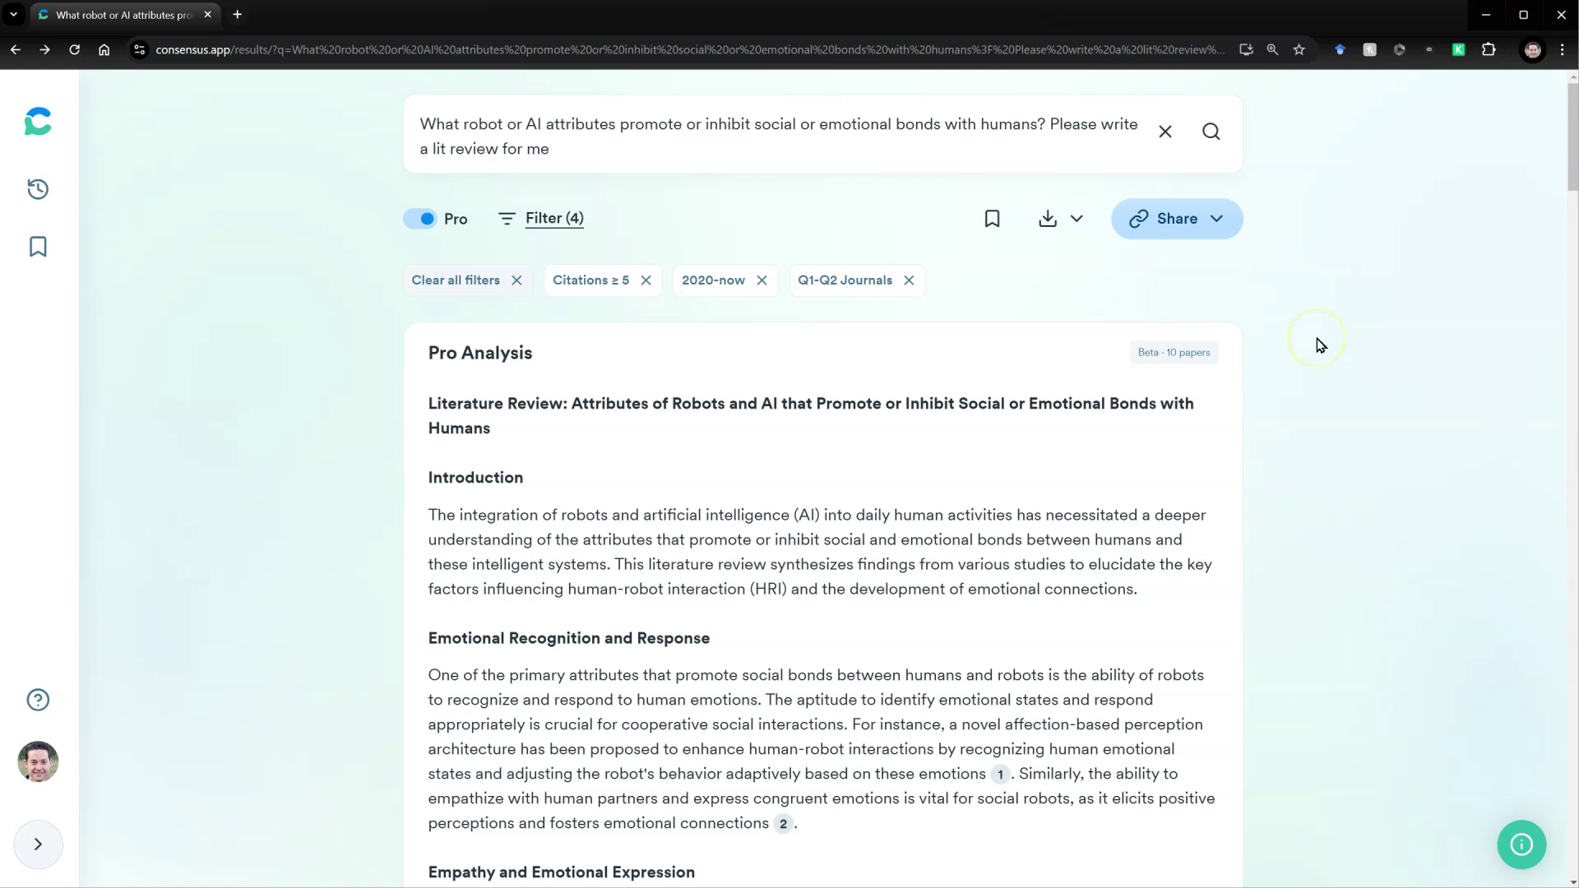